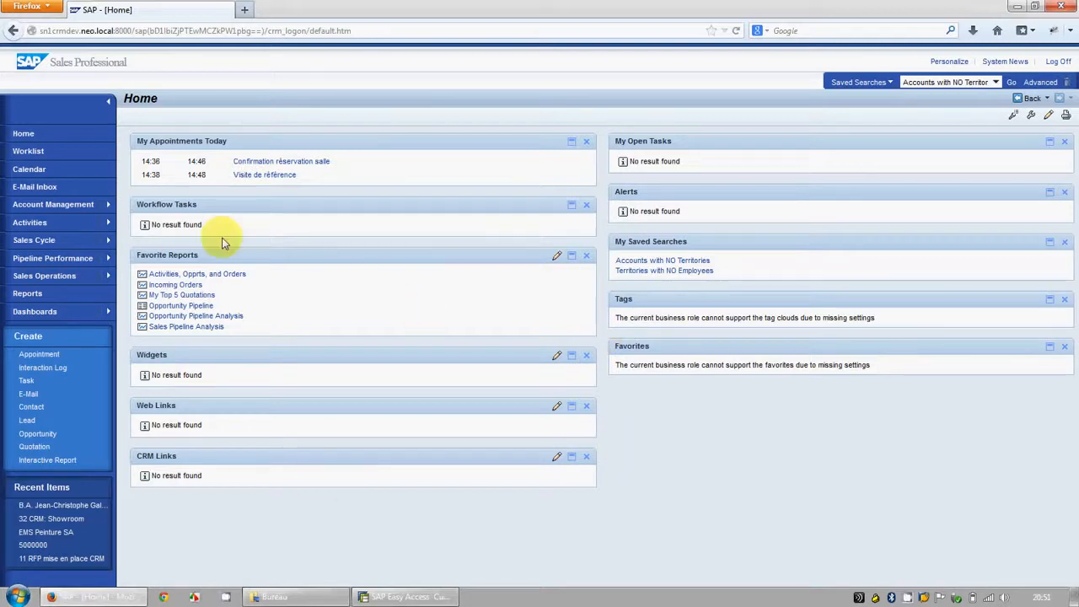
Step: Search all contacts in Account Management and open the EMS Peinture SA contact whose function is Directeur
left_click(48, 205)
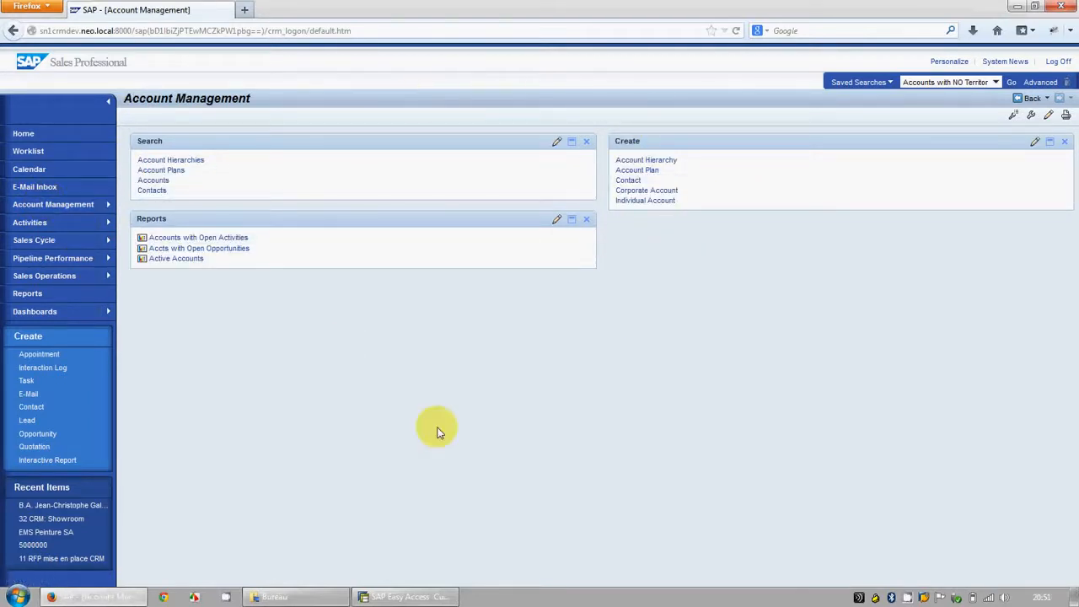
left_click(152, 192)
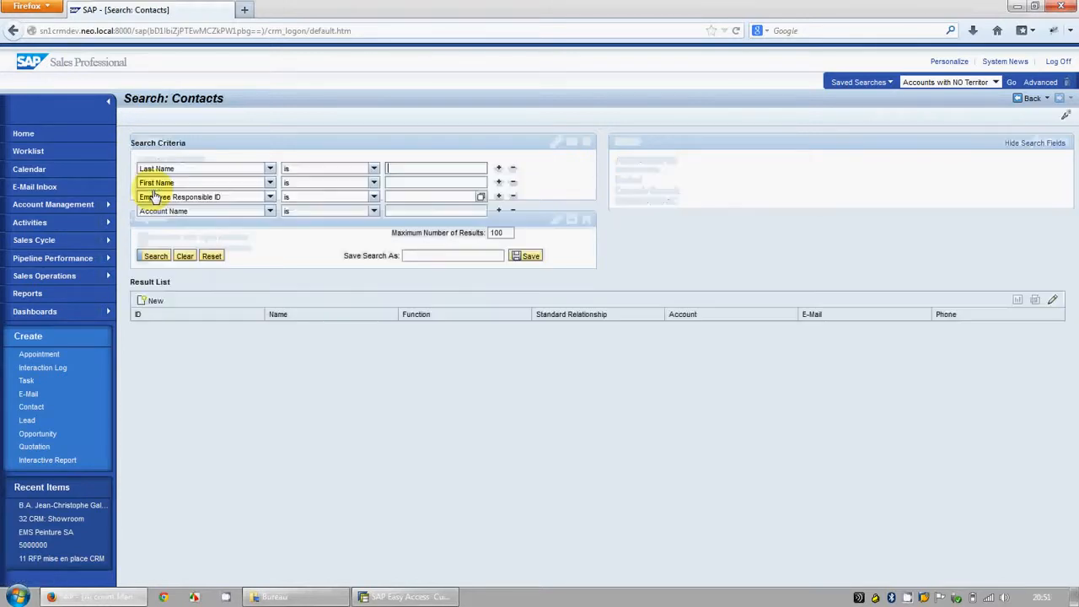
left_click(150, 254)
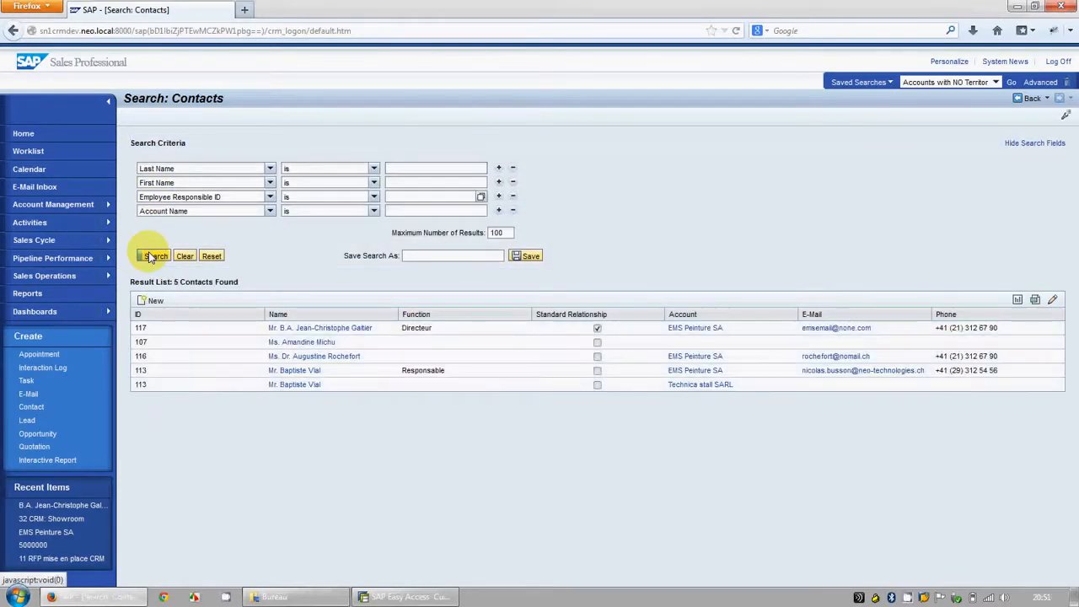
left_click(308, 327)
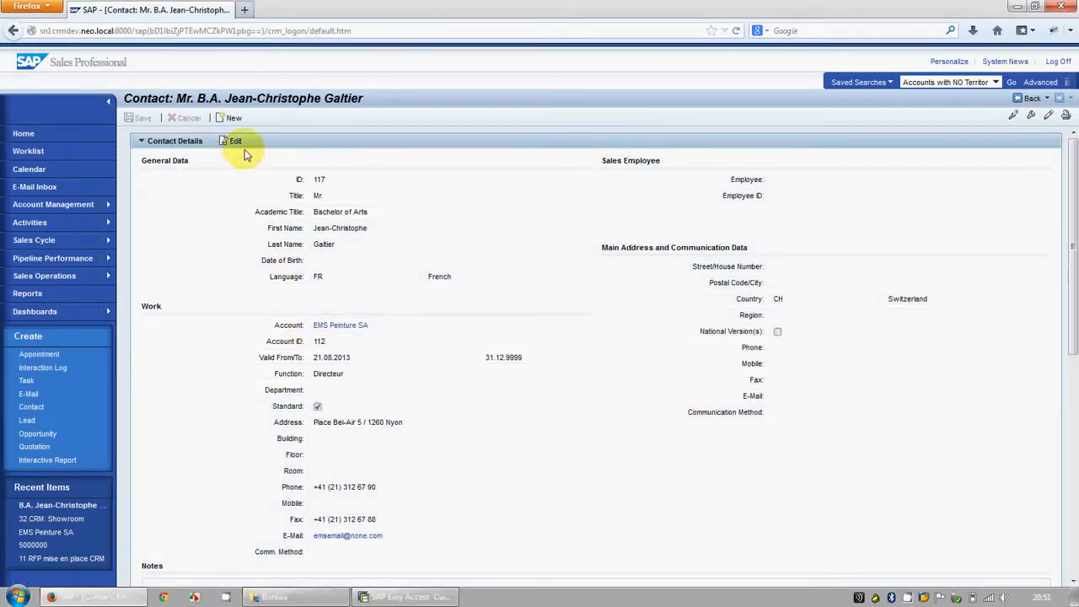
Step: Try changing the phone number in the contact's Work details, highlight the resulting message, and cancel the edit
left_click(236, 141)
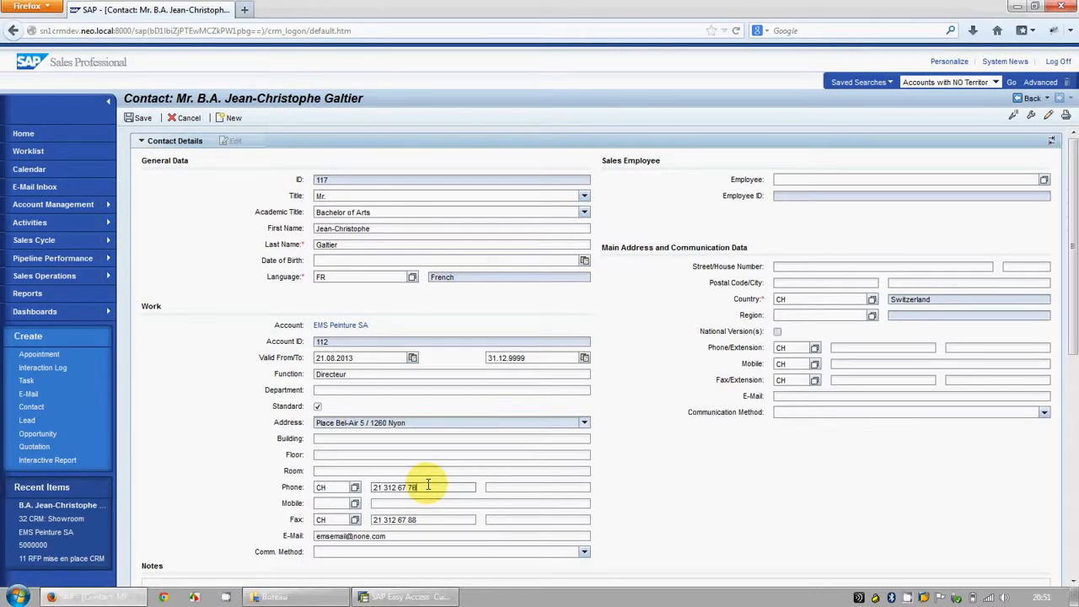
key("Return")
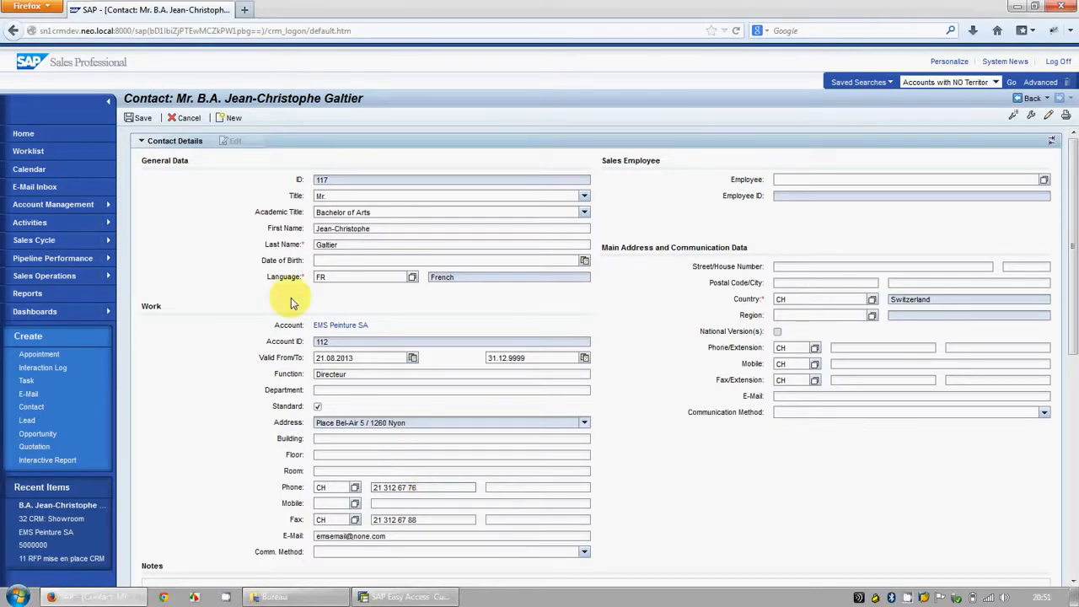
left_click(209, 134)
left_click_drag(209, 133, 133, 133)
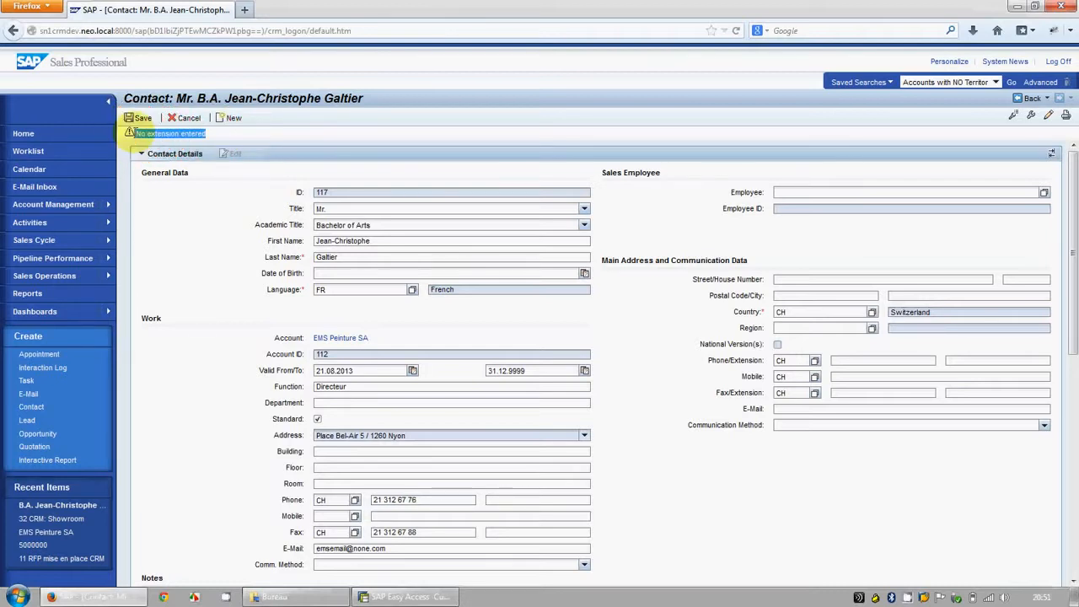
left_click(189, 118)
Step: Switch to SAP Easy Access and launch ANST_SEARCH_TOOL, the Automated Note Search Tool, from the favorites
left_click(381, 595)
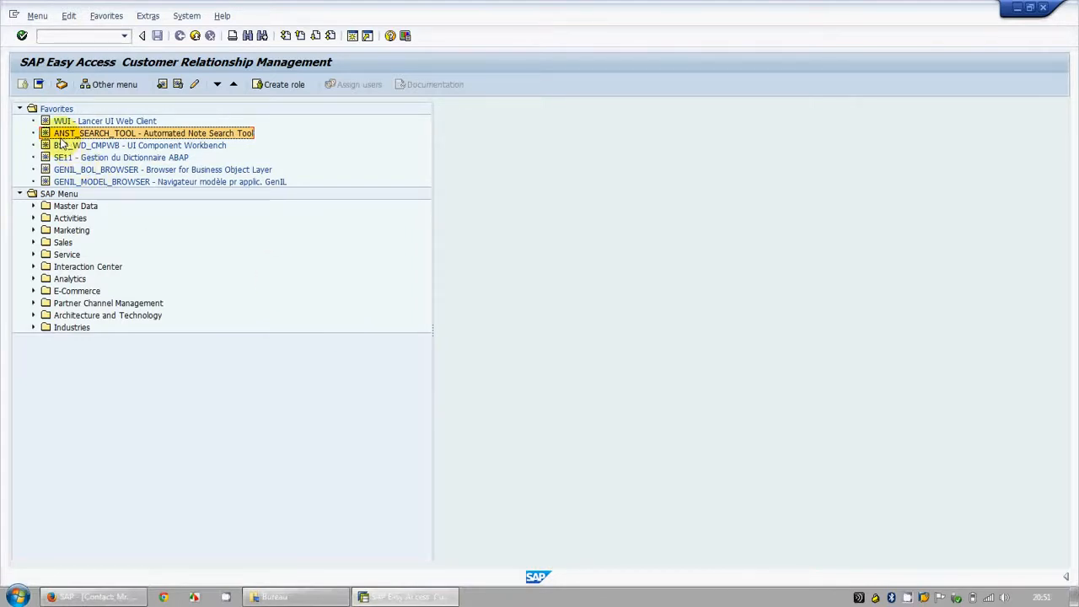
double_click(127, 135)
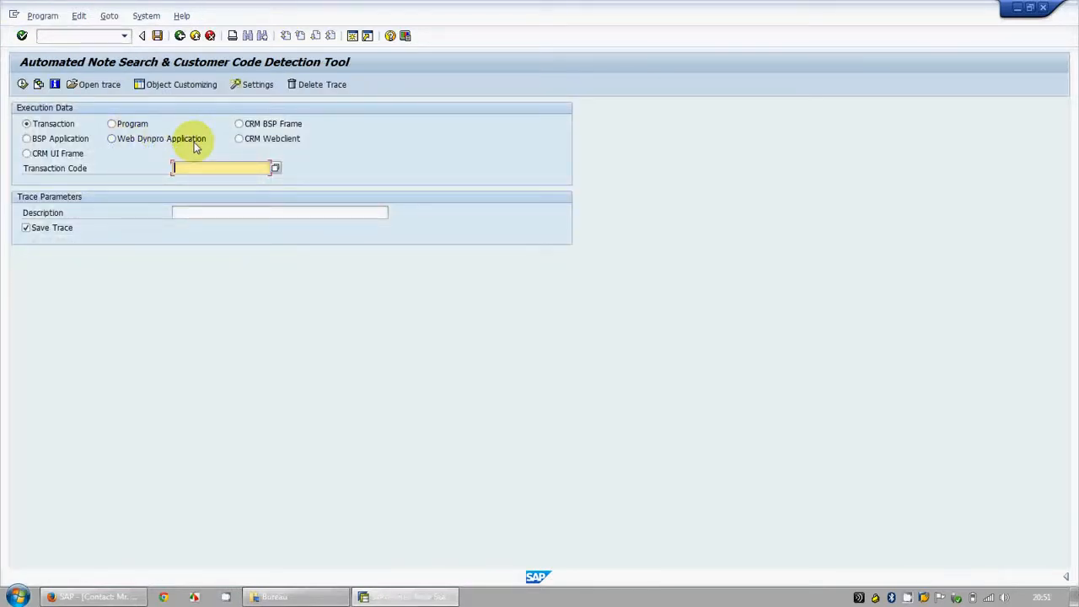
Step: Try the CRM Webclient execution type with MD-CONP-SR as the CRM logical link for the contact search
left_click(242, 143)
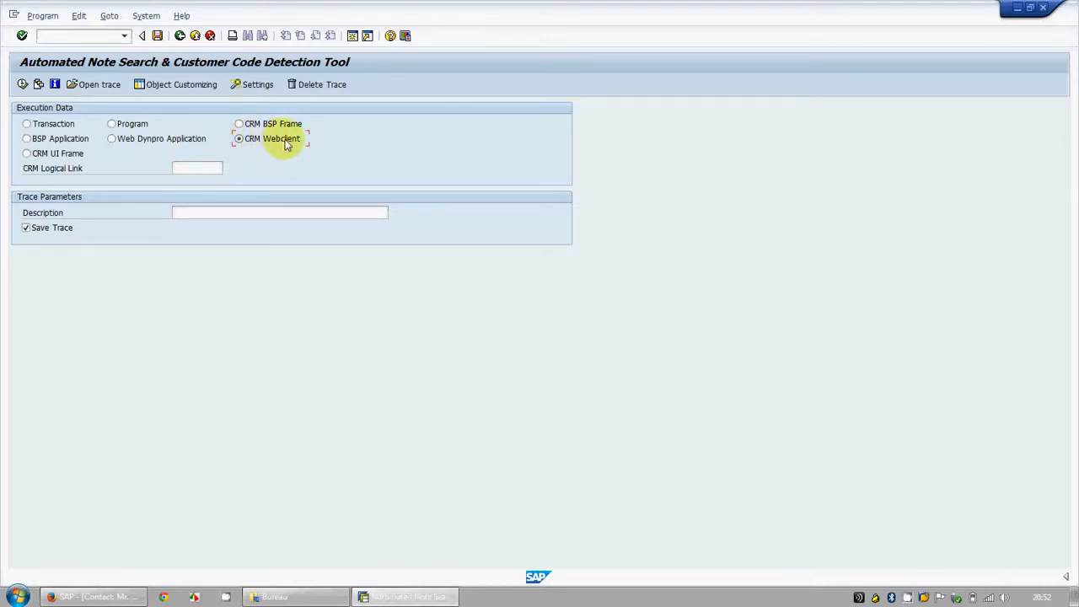
left_click(209, 168)
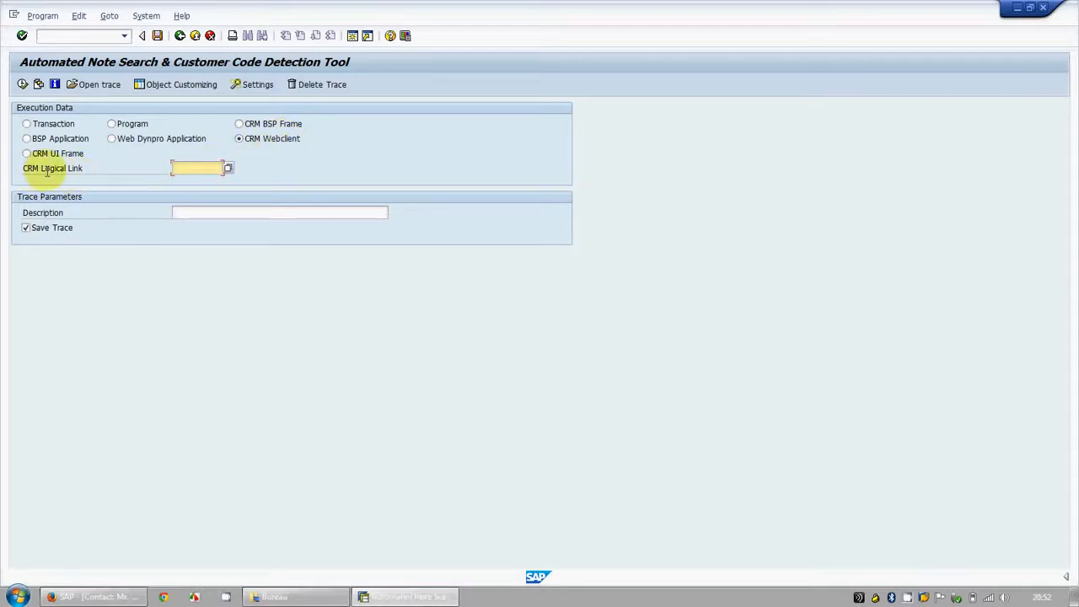
left_click(96, 599)
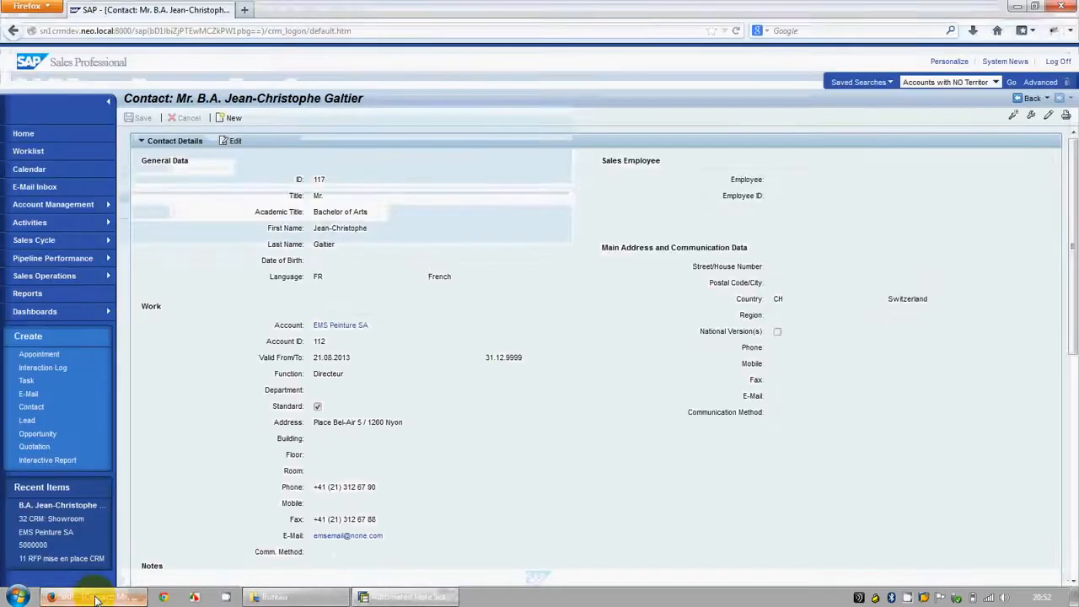
left_click(52, 203)
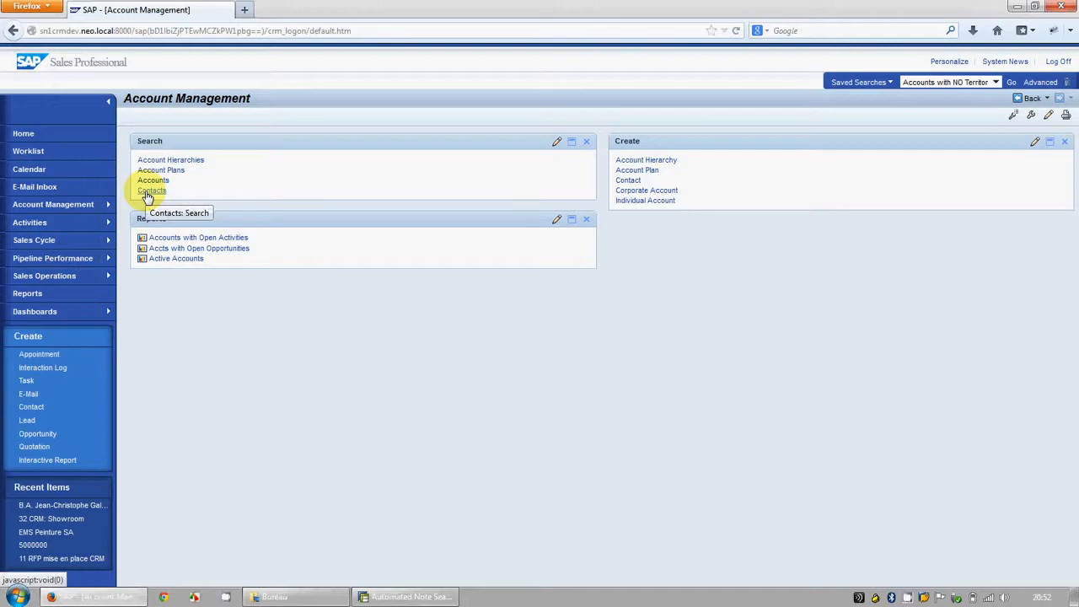
key("alt+Tab")
left_click(210, 168)
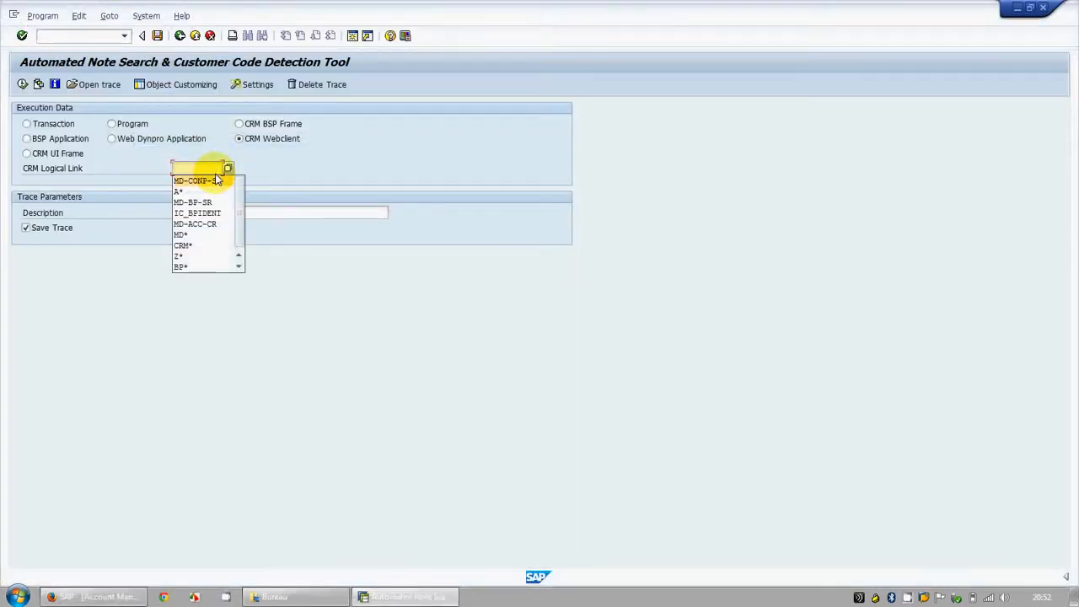
left_click(215, 178)
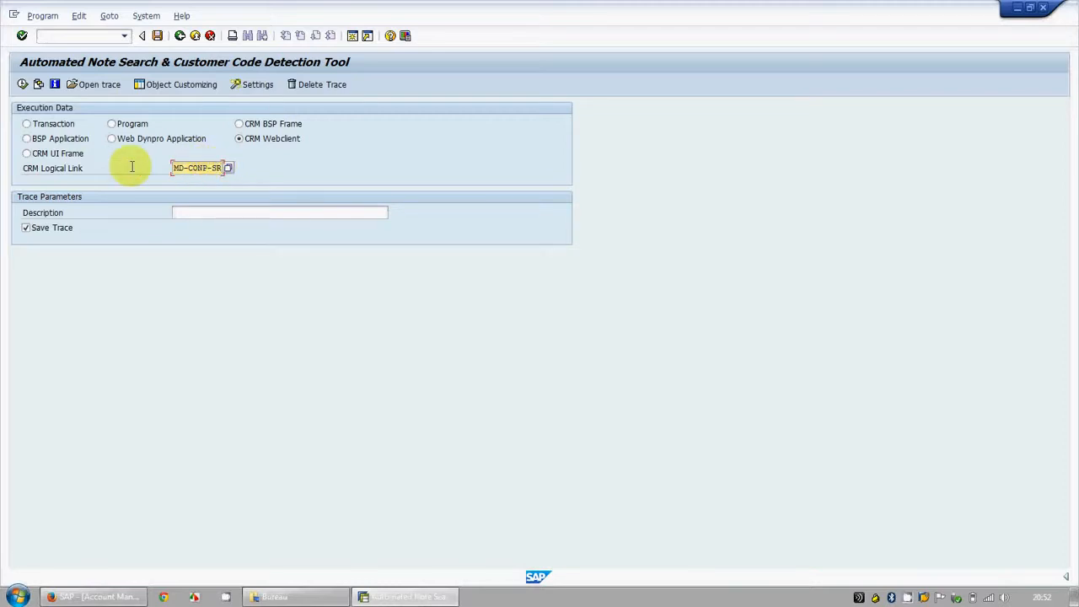
Step: Choose CRM UI Frame as the execution type and open the contact search in the CRM web client
left_click(26, 154)
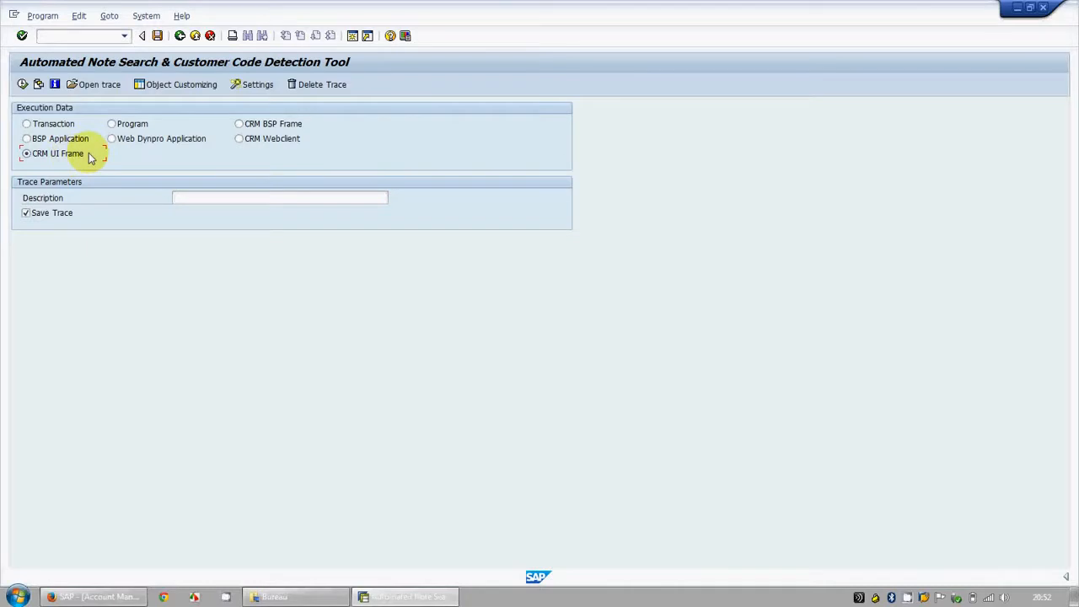
key("alt+Tab")
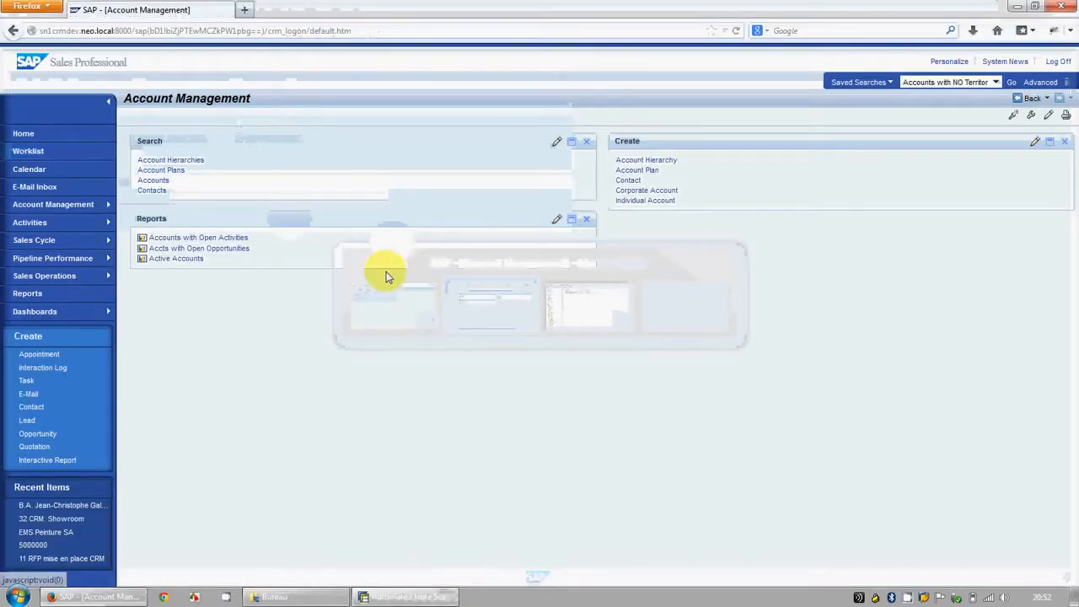
left_click(152, 191)
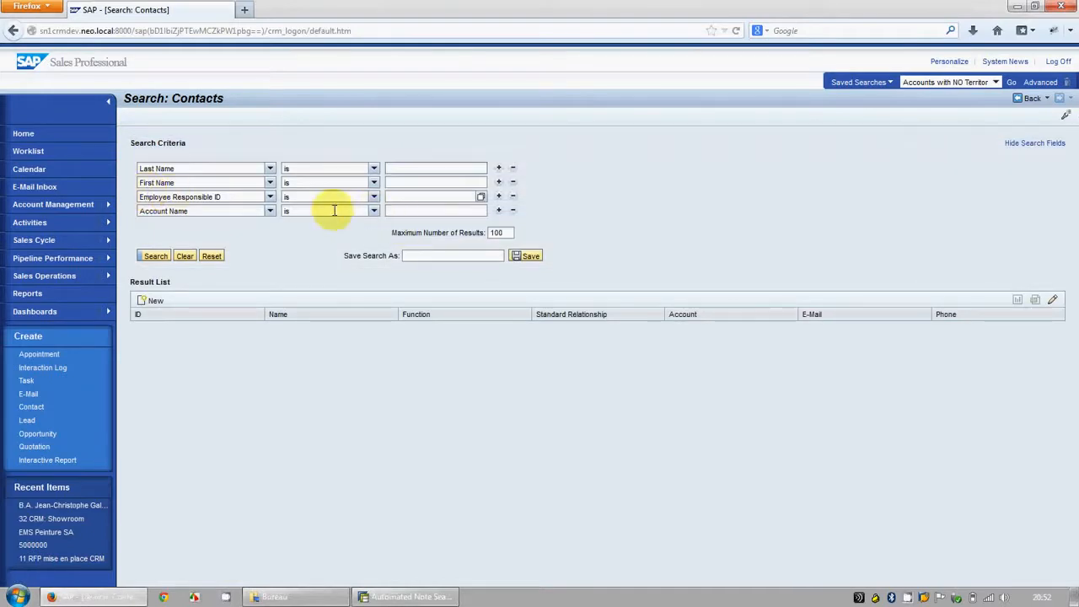
key("alt+Tab")
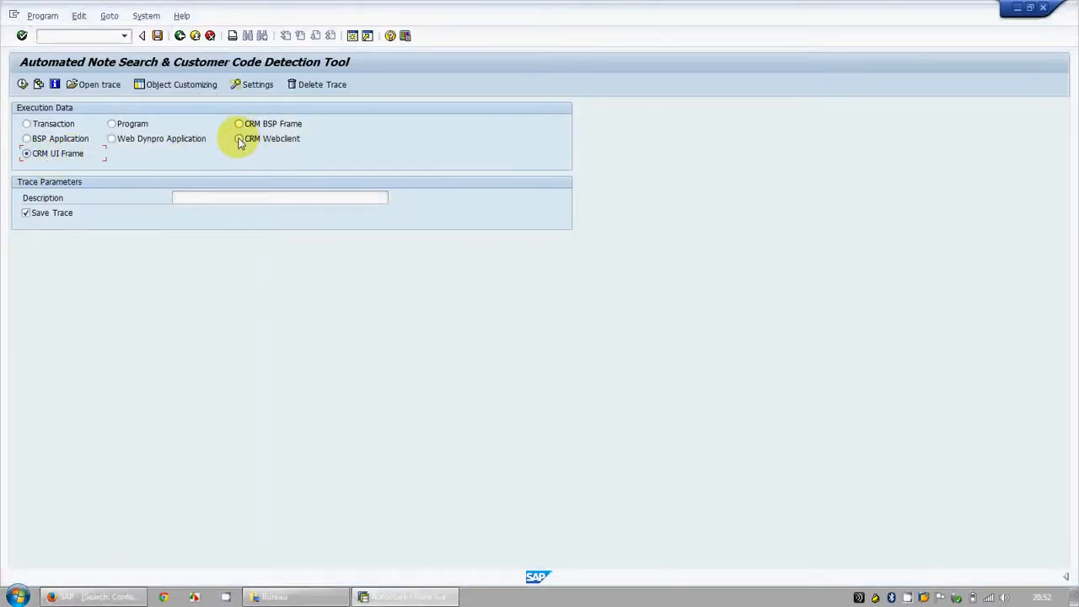
left_click(240, 139)
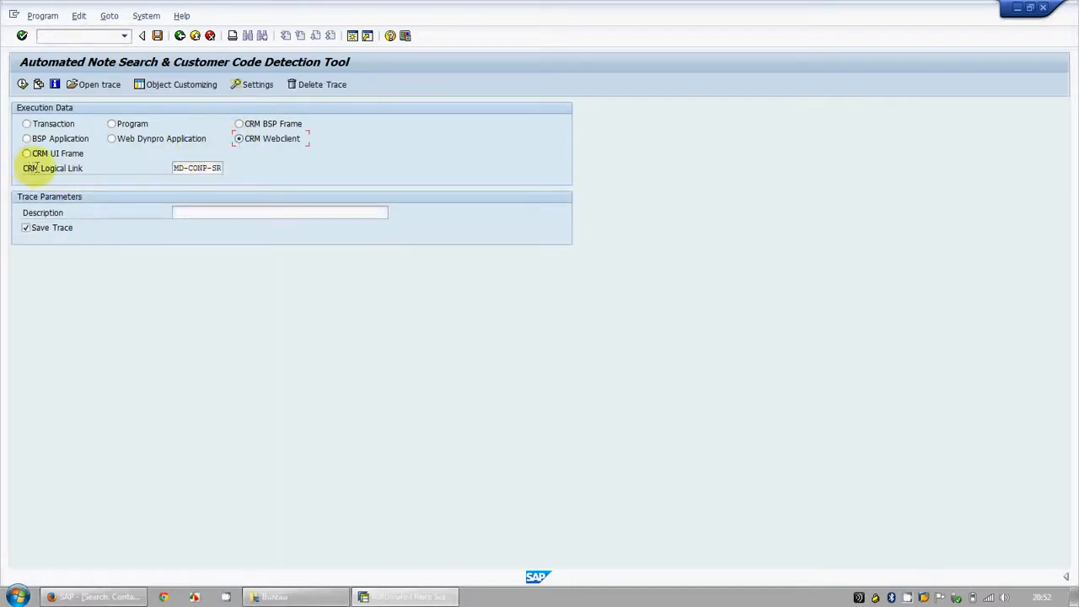
left_click(252, 169)
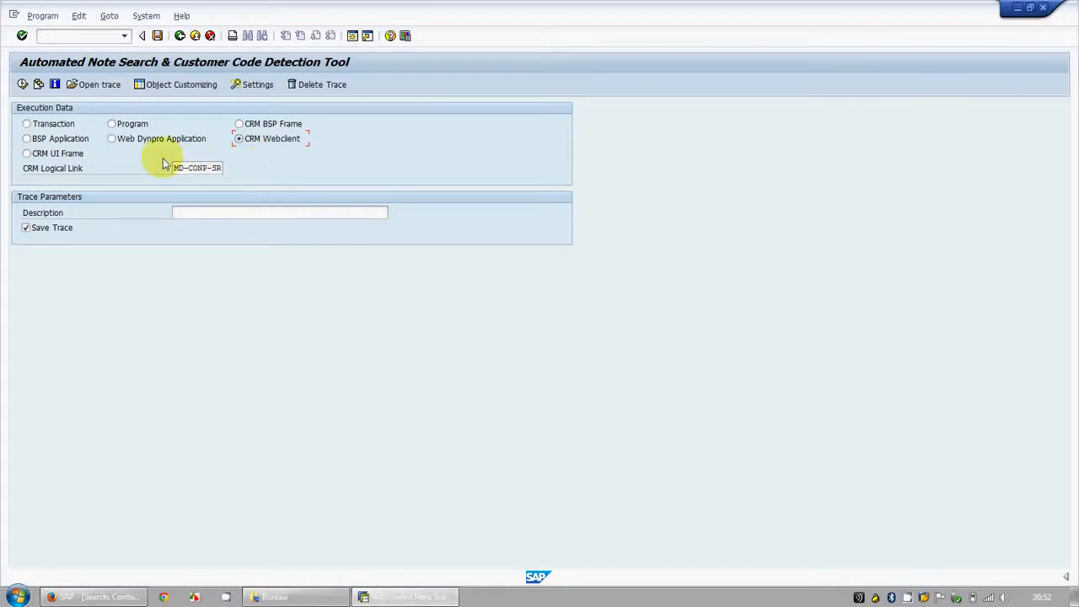
left_click(36, 155)
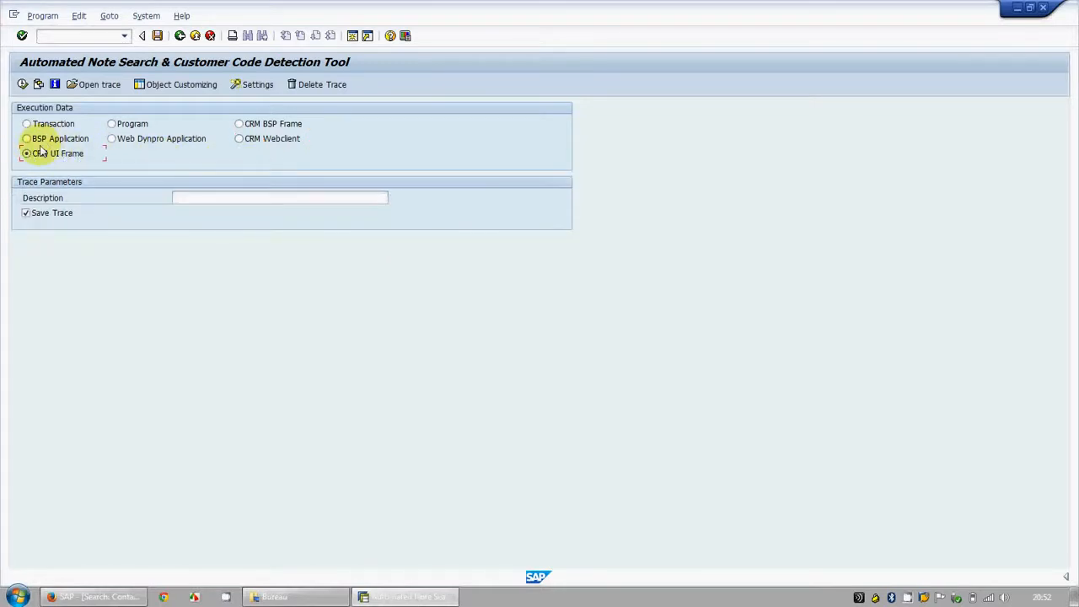
Step: In the web client's contact search, replace the Account Name criterion with Contact ID and enter the affected contact's ID
key("alt+Tab")
left_click(269, 211)
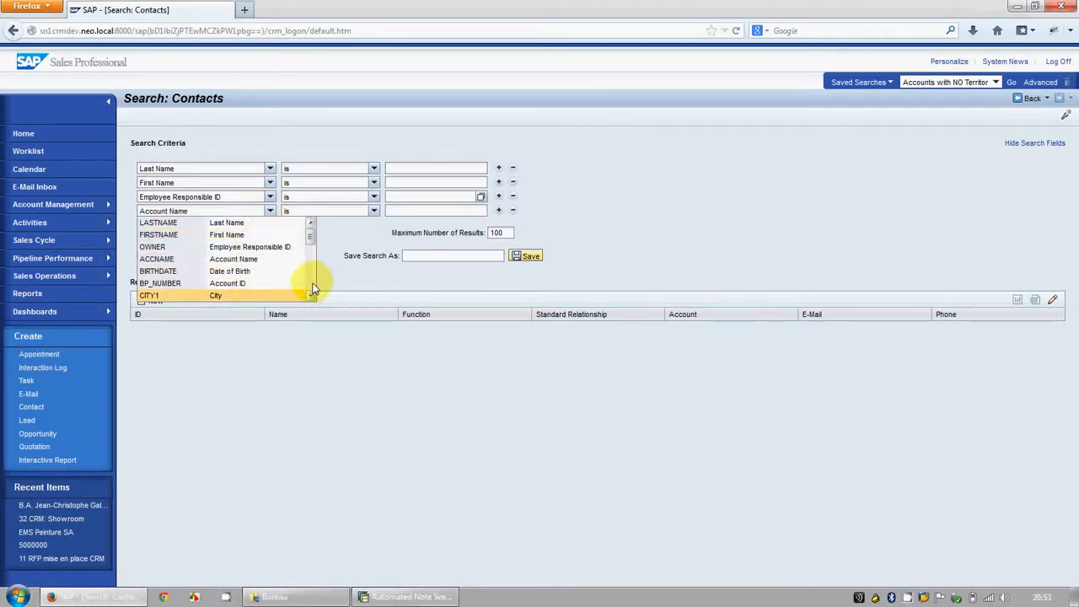
scroll(310, 284, "down", 2)
left_click(214, 241)
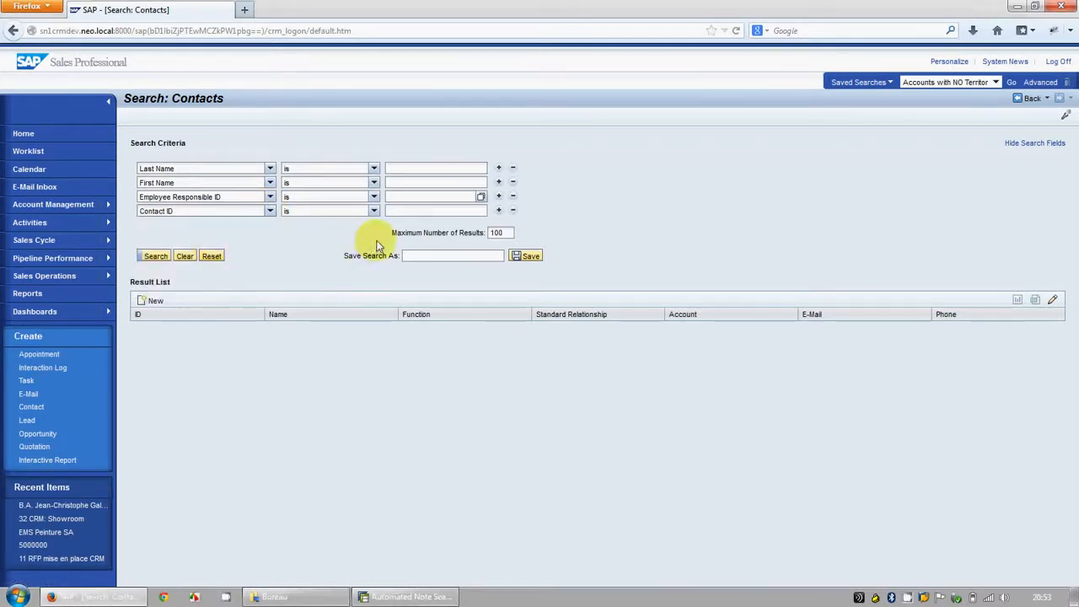
left_click(409, 210)
type("117")
Step: Save the contact search as ErrorMessage and run it
left_click(420, 256)
type("ErrorMessage")
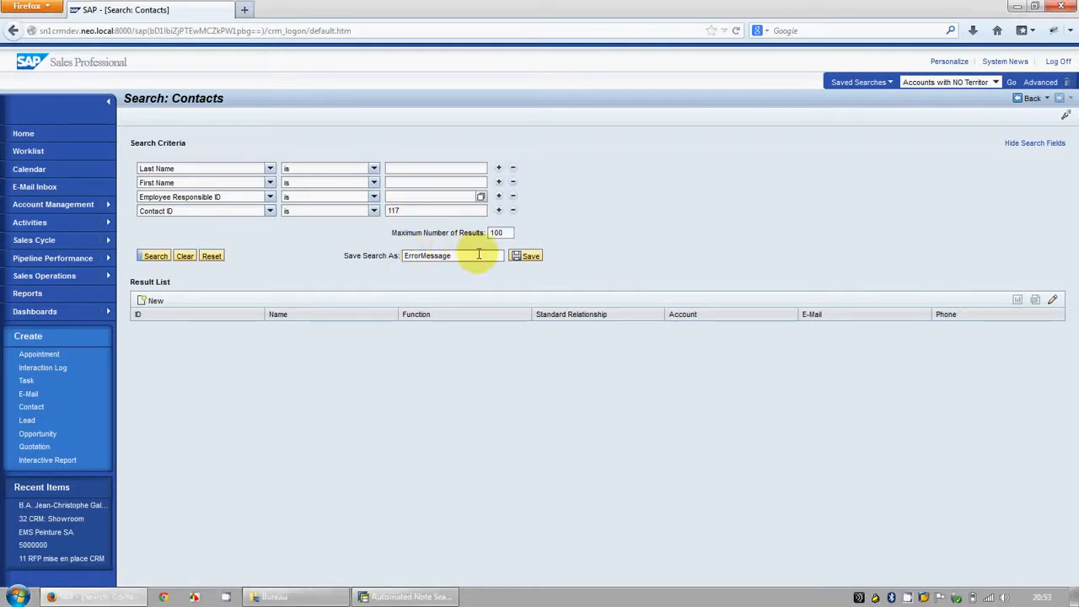
left_click(519, 257)
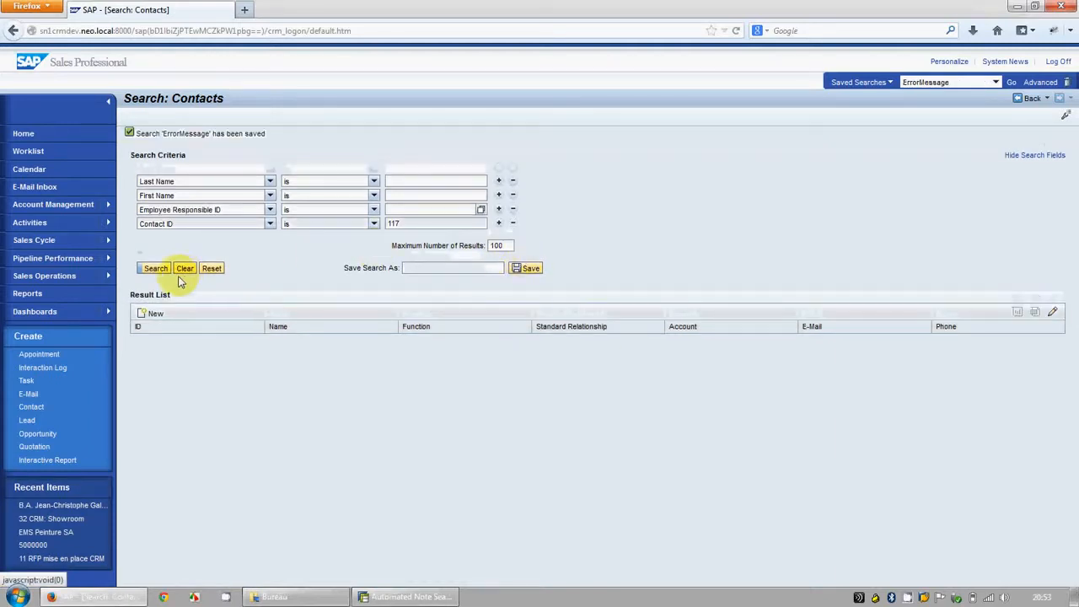
left_click(156, 268)
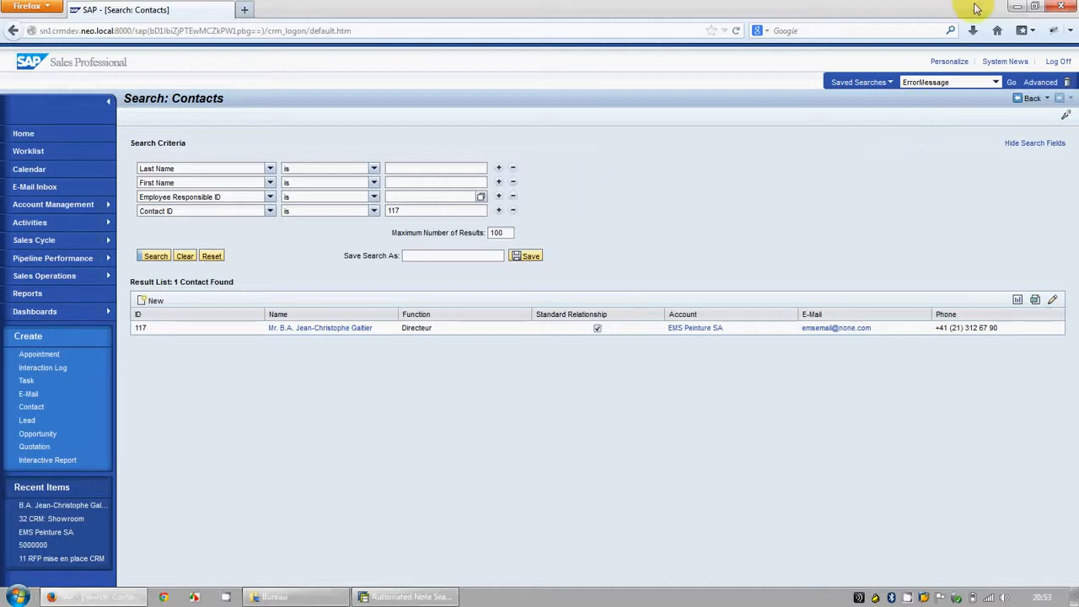
Step: Close the browser to return to the note search tool, turn off Save Trace, and enter a description for the trace
left_click(1054, 8)
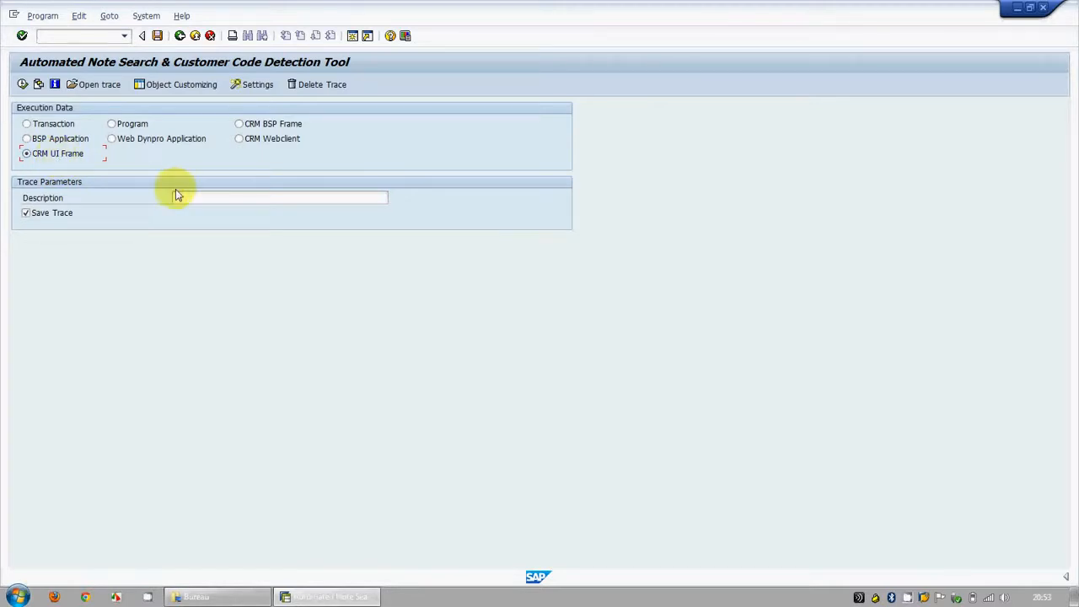
left_click(25, 213)
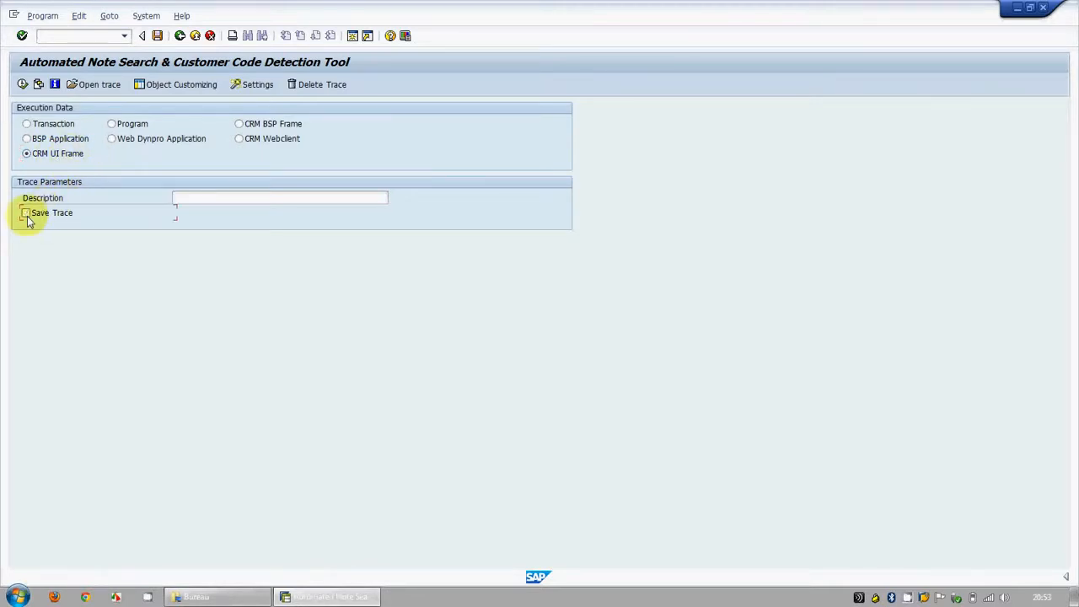
left_click(214, 200)
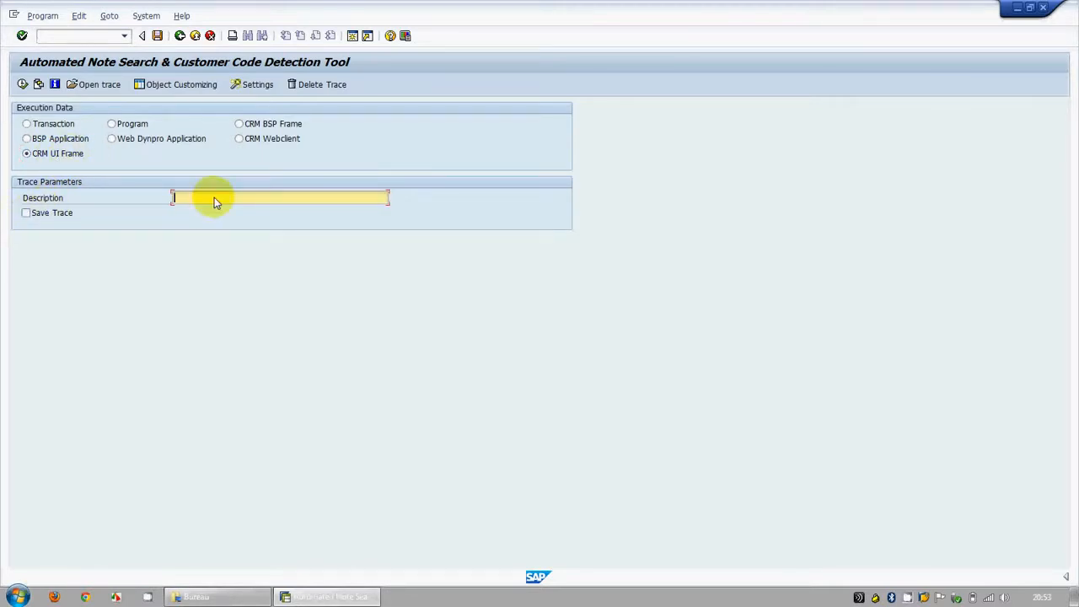
type("E")
type("not entered")
Step: Start the trace recording for CRM_UI_FRAME and log on to the CRM web client in English with the account password
left_click(22, 85)
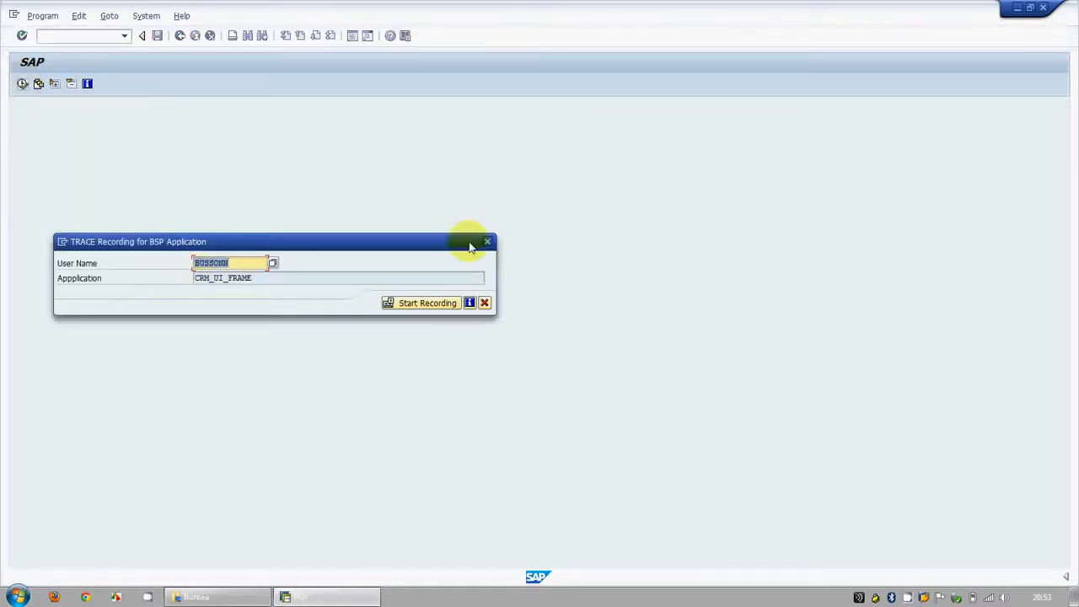
left_click(404, 305)
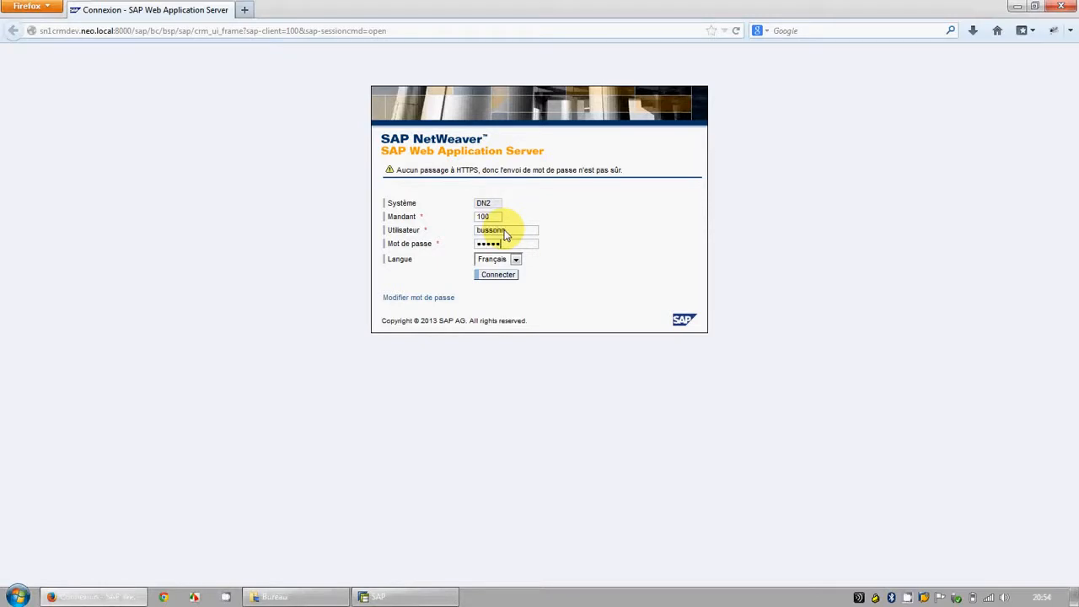
left_click(515, 259)
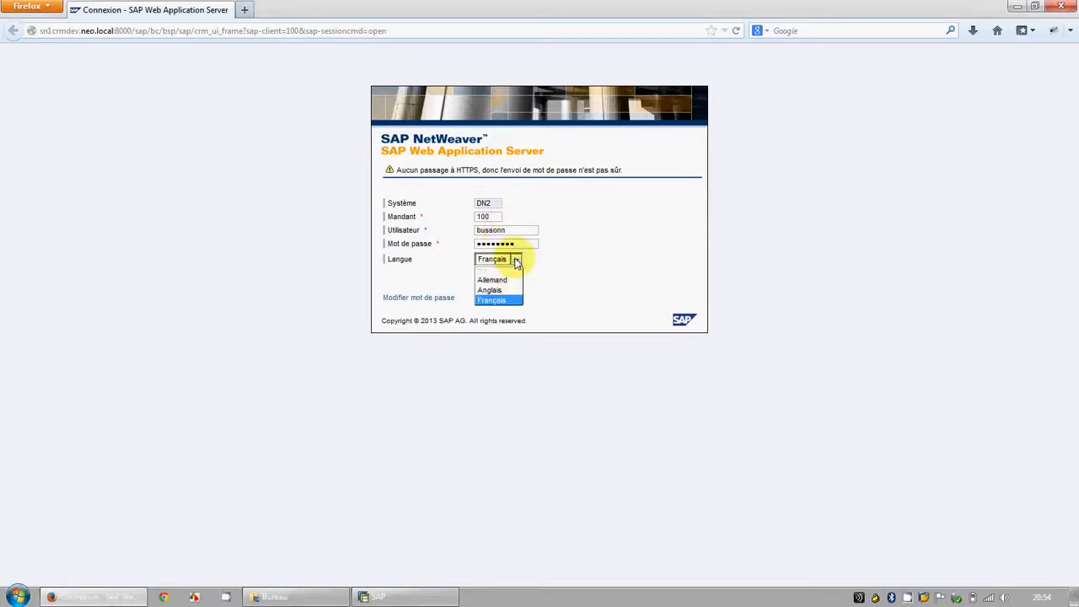
left_click(495, 291)
left_click(497, 276)
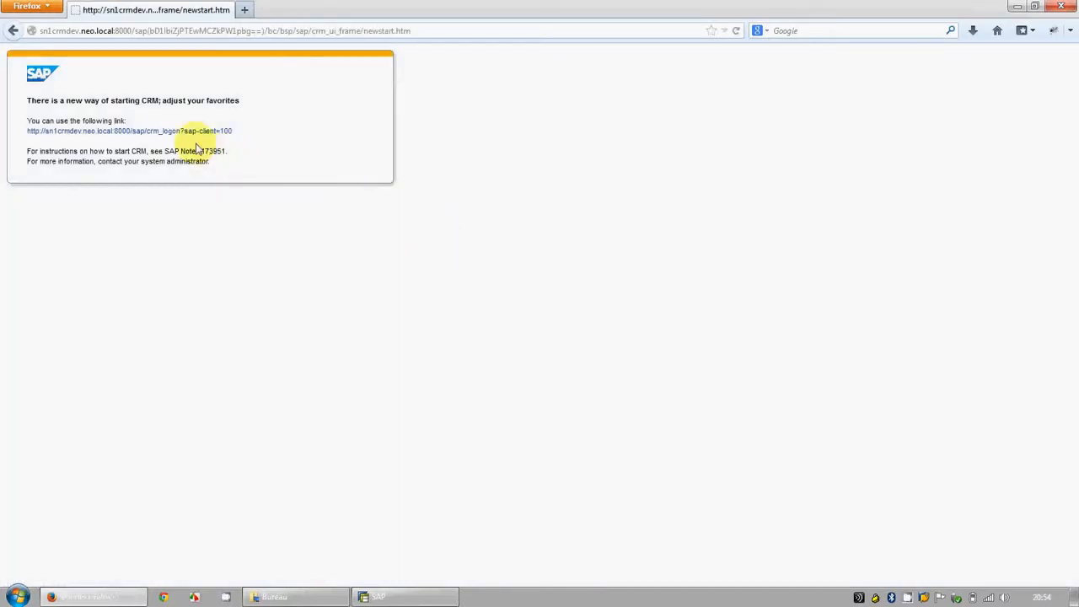
left_click(188, 133)
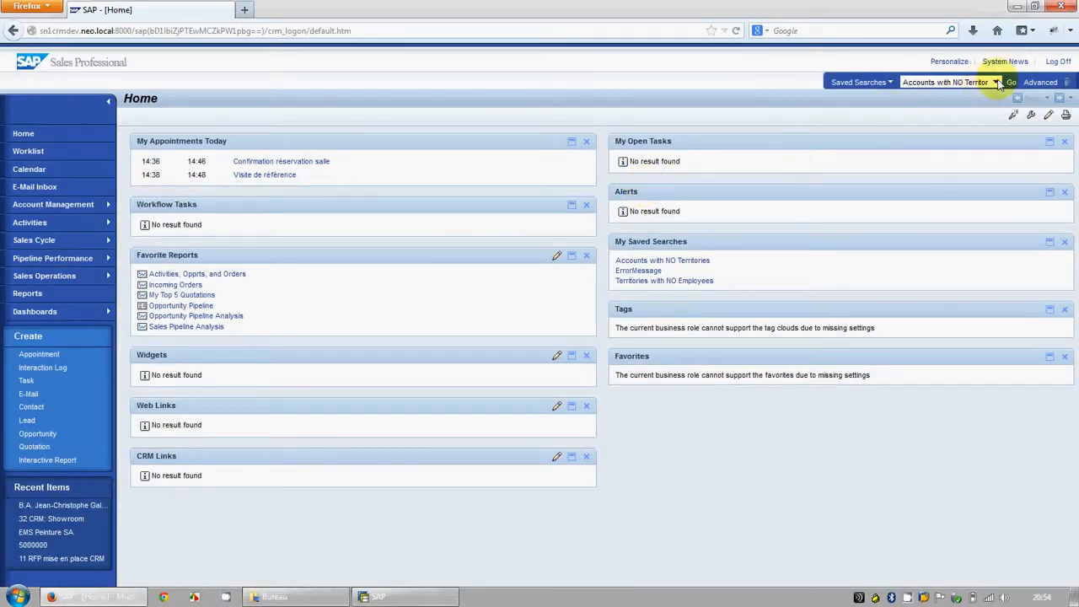
Step: Run the ErrorMessage saved search in the web client and open the affected contact for editing
left_click(995, 82)
left_click(935, 106)
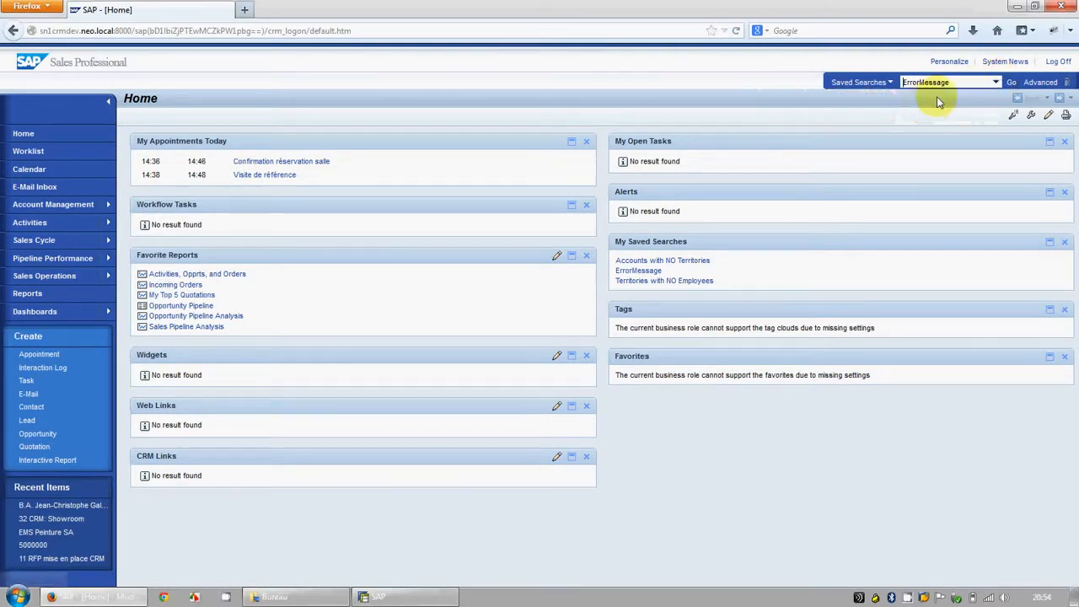
left_click(1011, 83)
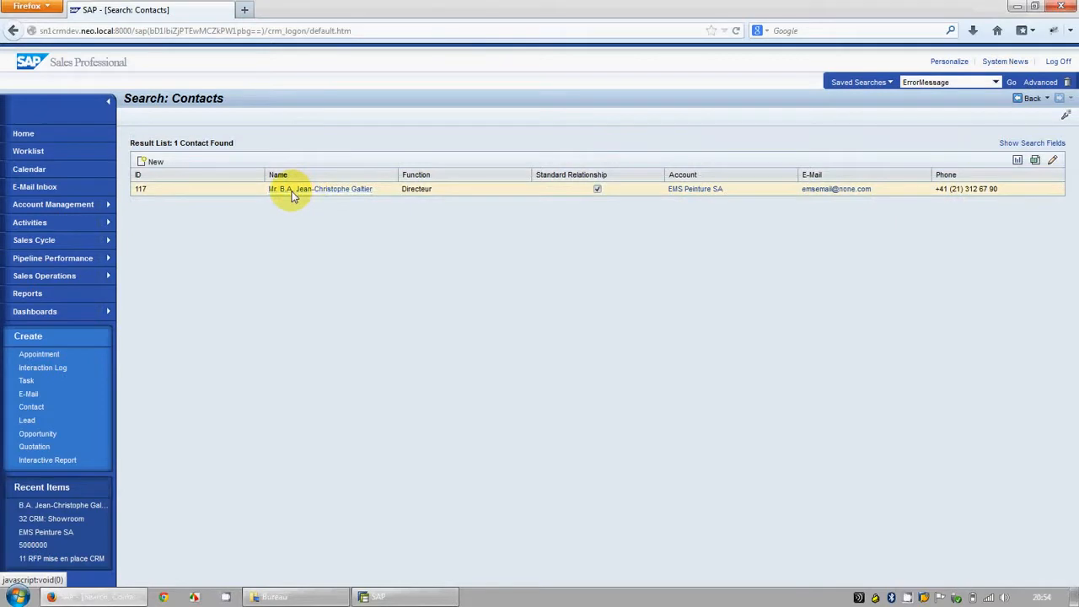
left_click(293, 192)
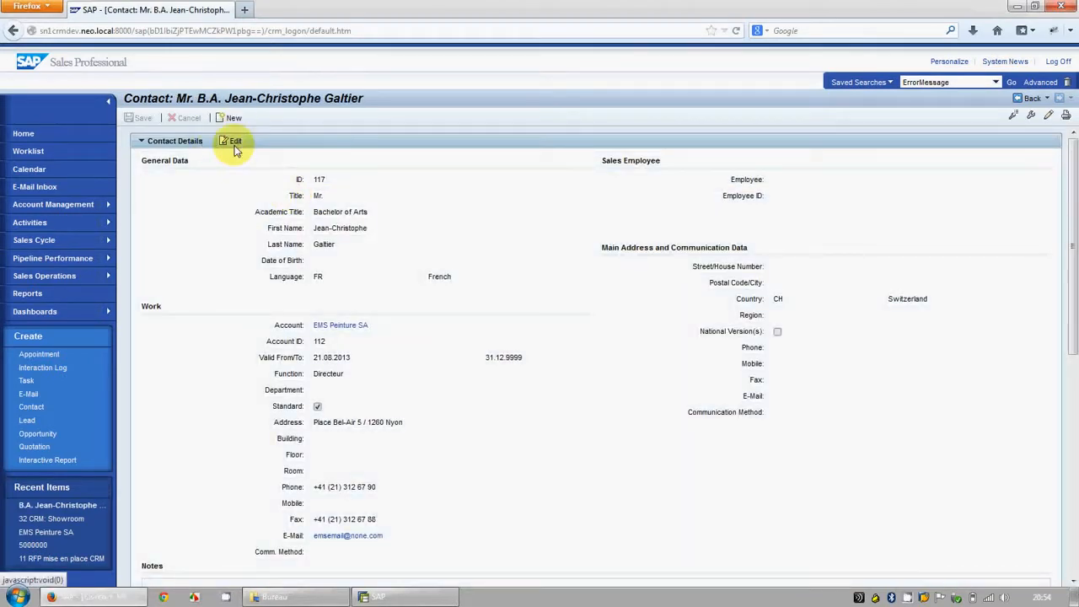
left_click(235, 144)
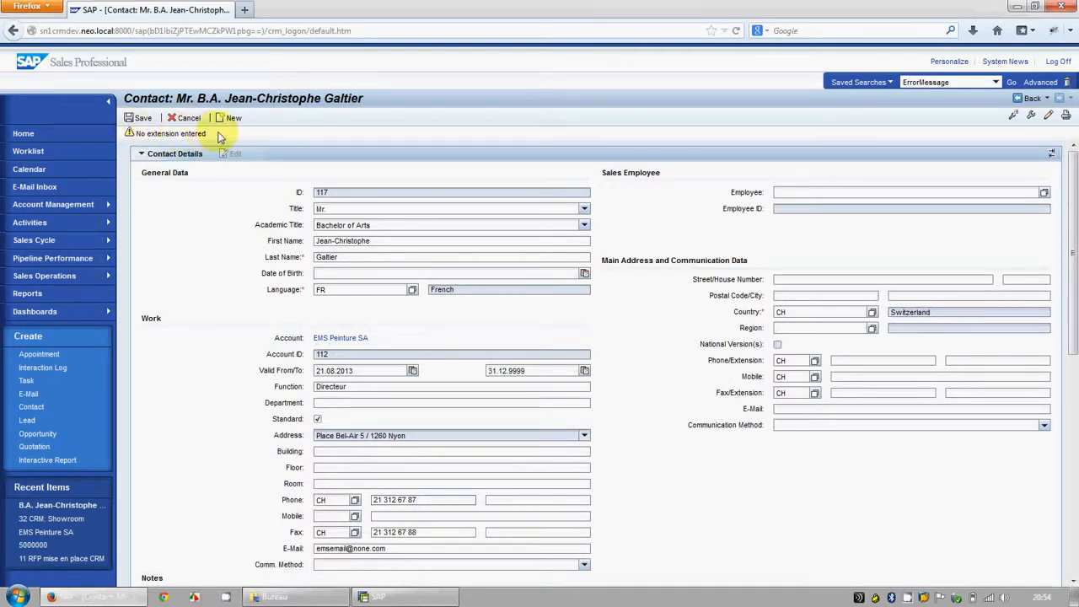
Step: Switch to SAP GUI, stop the trace recording, and expand the CRM Customer Relationship Management component with its column widened
left_click(396, 600)
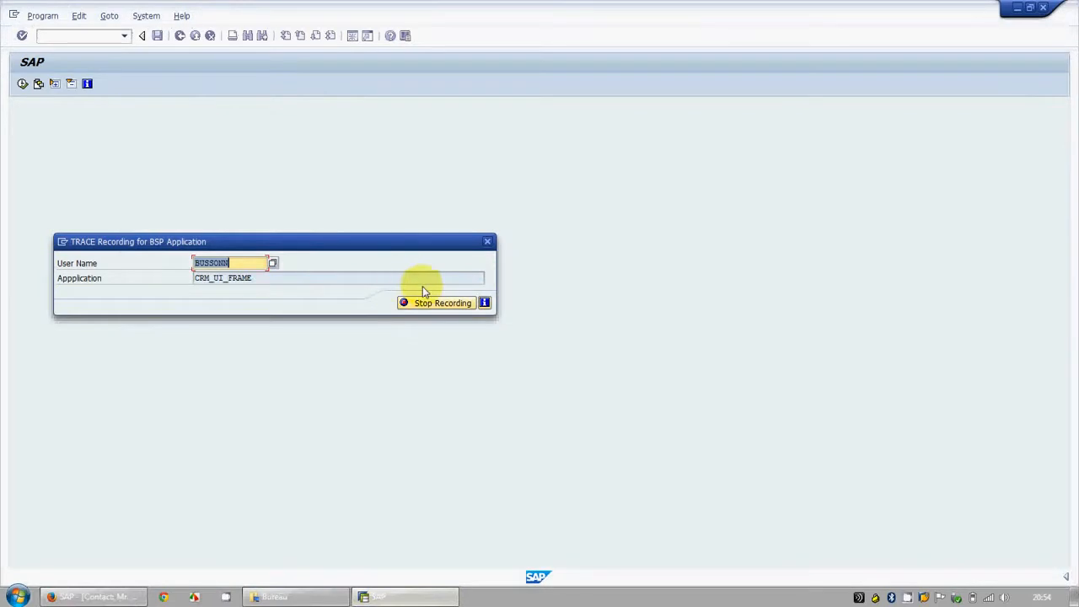
left_click(427, 307)
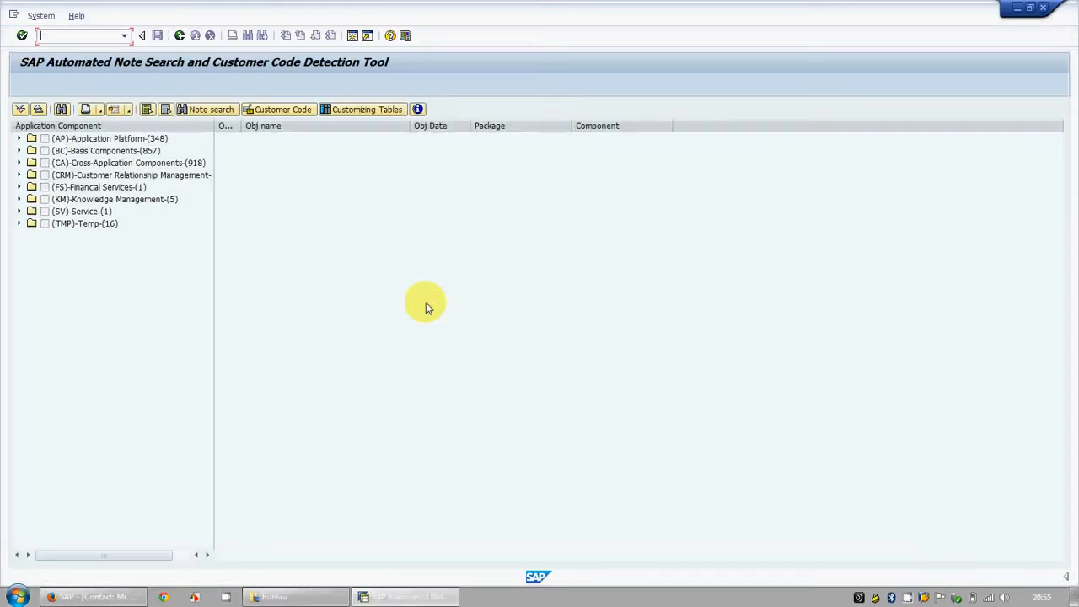
left_click(20, 176)
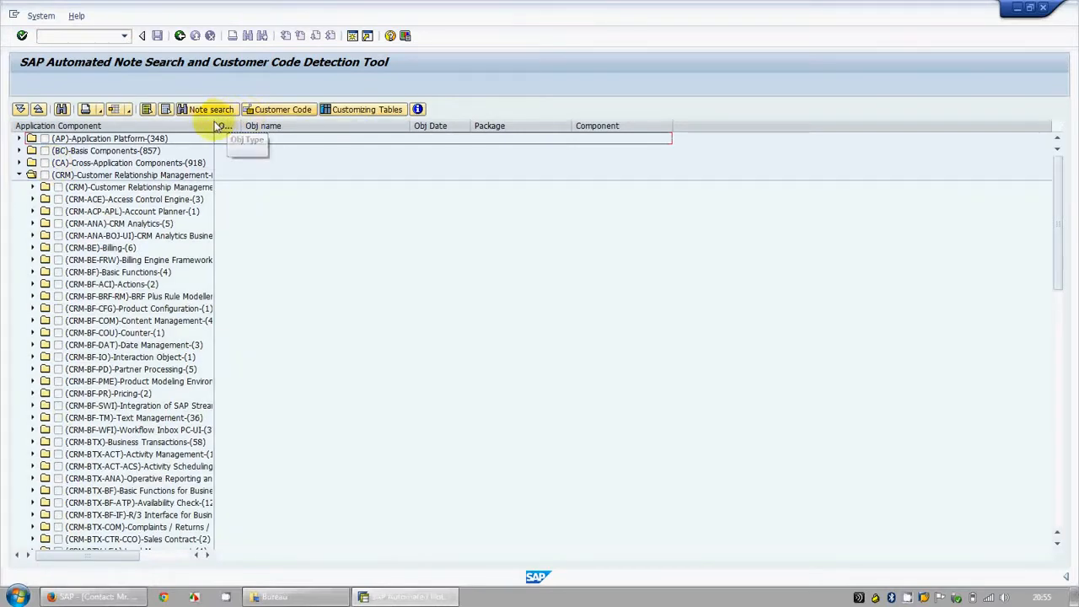
left_click_drag(215, 135, 354, 144)
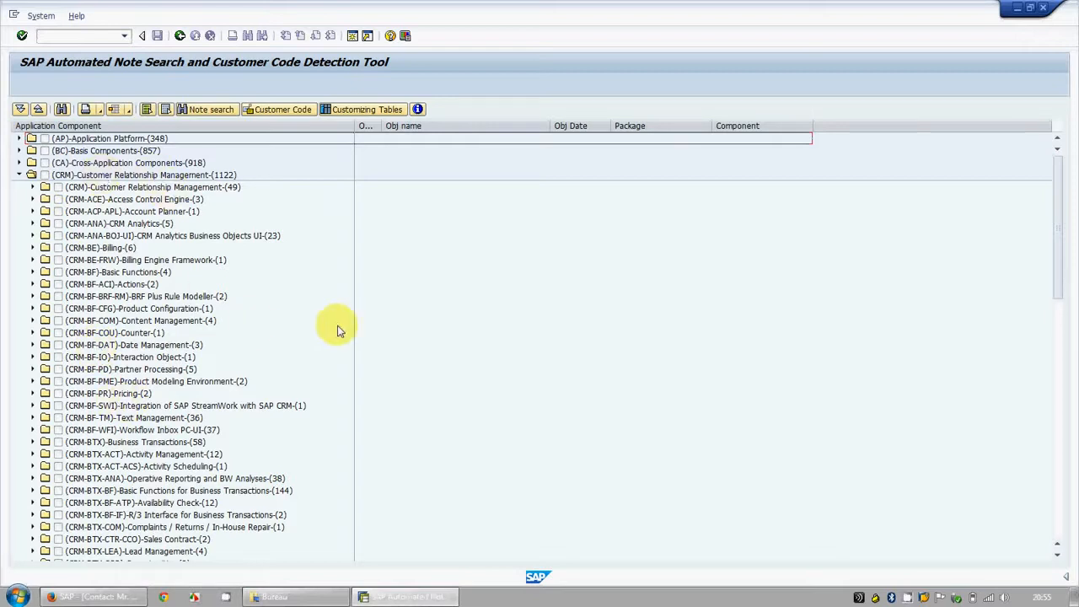
Step: Select the CRM-MD-BP Business Partners component with all its objects and run the note search
left_click_drag(1064, 272, 1068, 445)
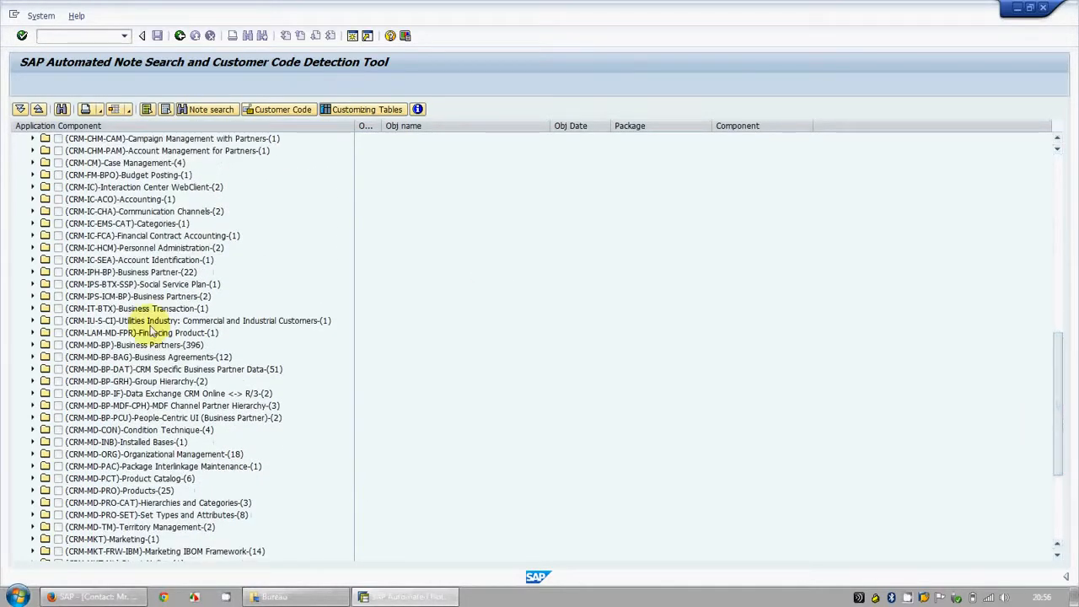
left_click(126, 346)
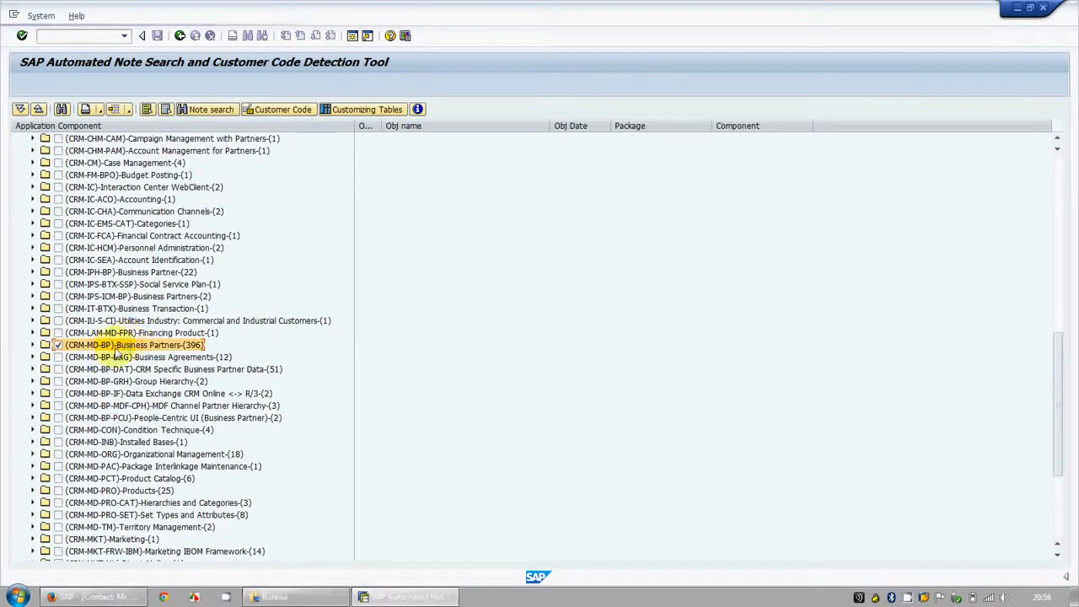
left_click(34, 345)
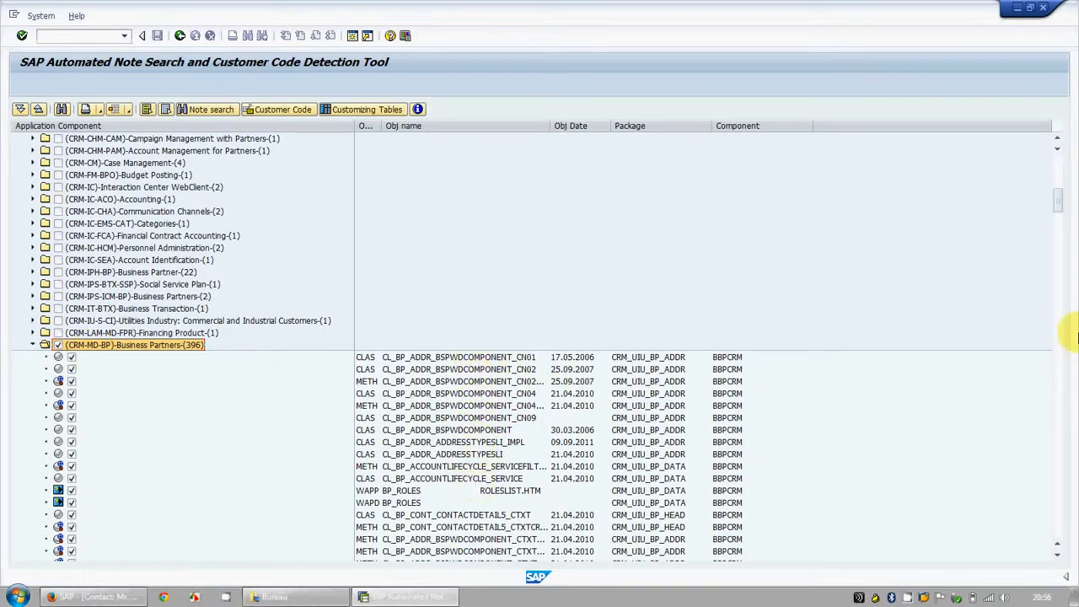
mouse_move(1060, 209)
left_mouse_down()
mouse_move(1055, 234)
mouse_move(1069, 264)
mouse_move(1066, 202)
mouse_move(1071, 228)
mouse_move(1059, 210)
left_mouse_up()
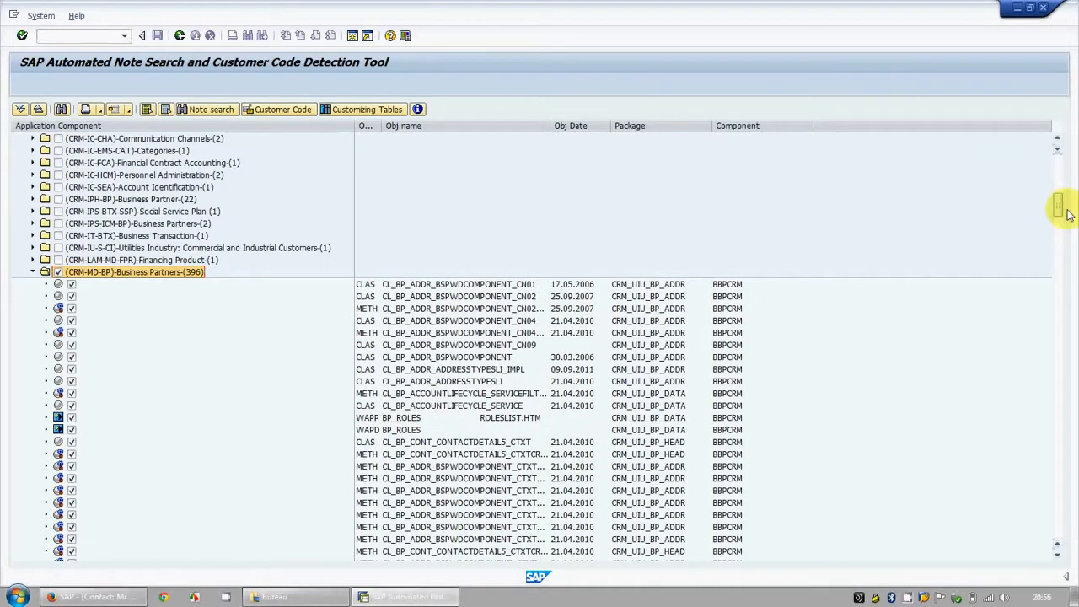
left_click(202, 111)
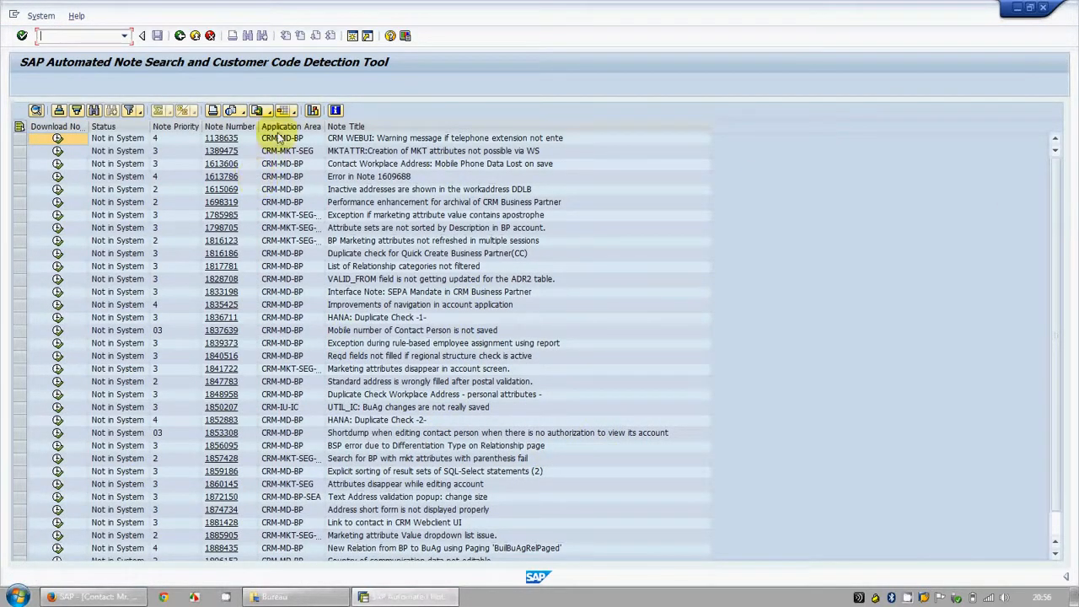
Step: Download SAP Note 1138635 about the telephone extension warning message from the note search results
left_click(20, 140)
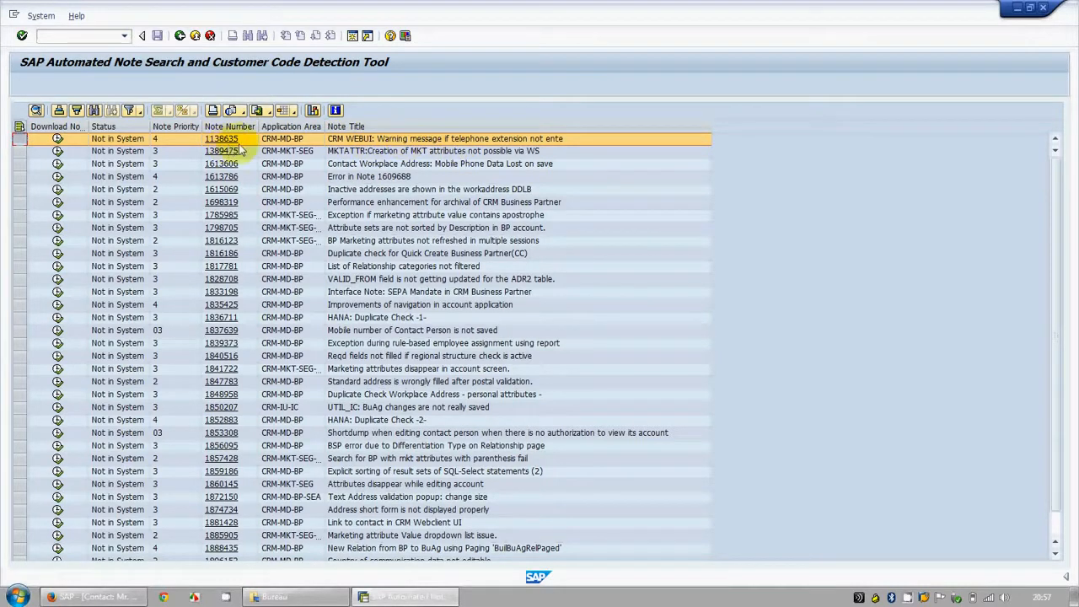
left_click(393, 144)
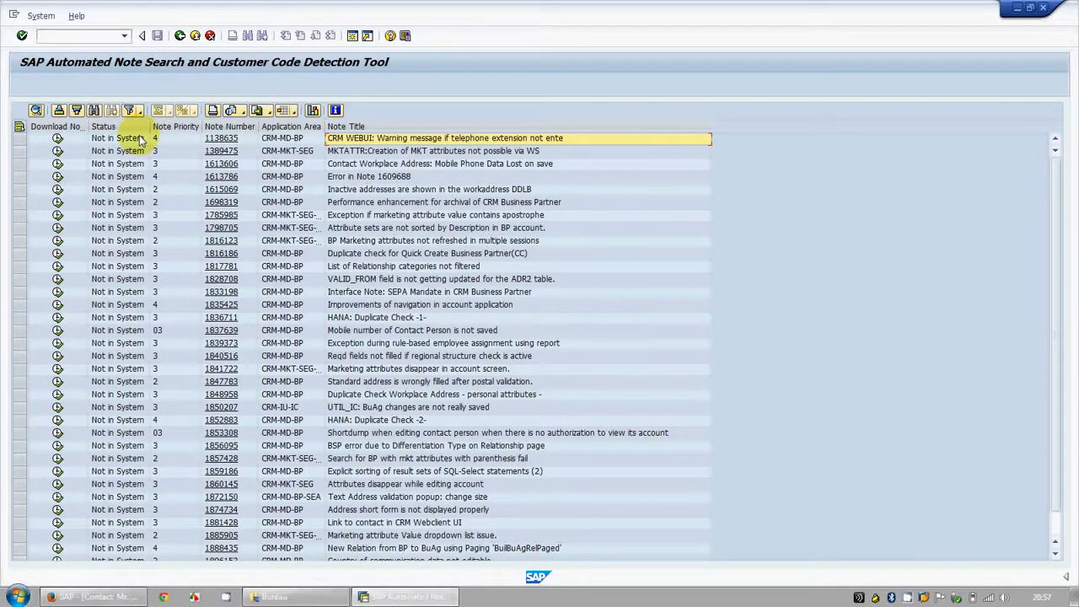
left_click(57, 139)
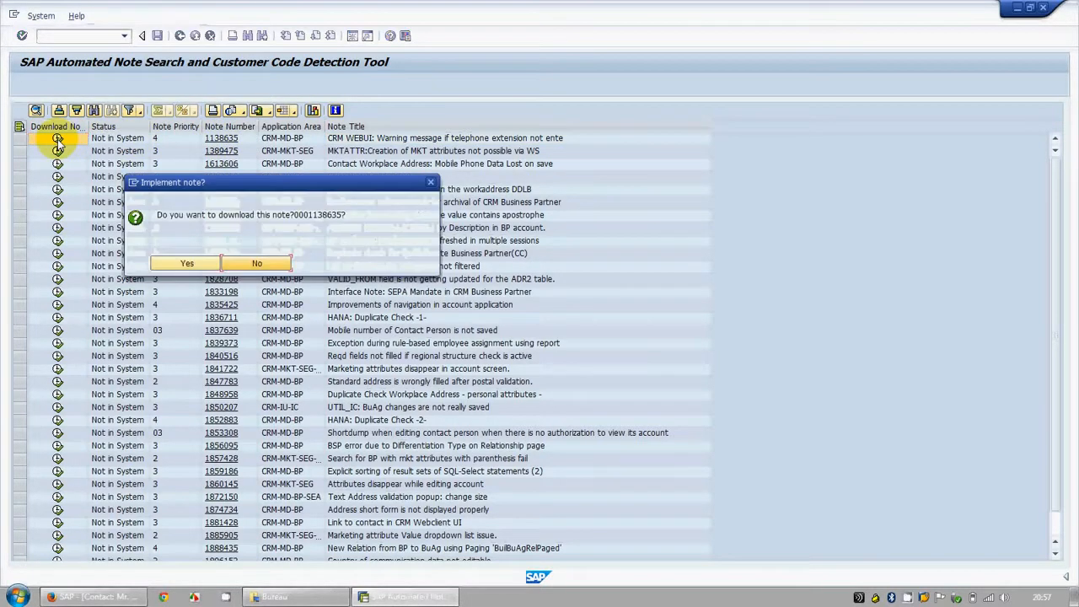
left_click(187, 264)
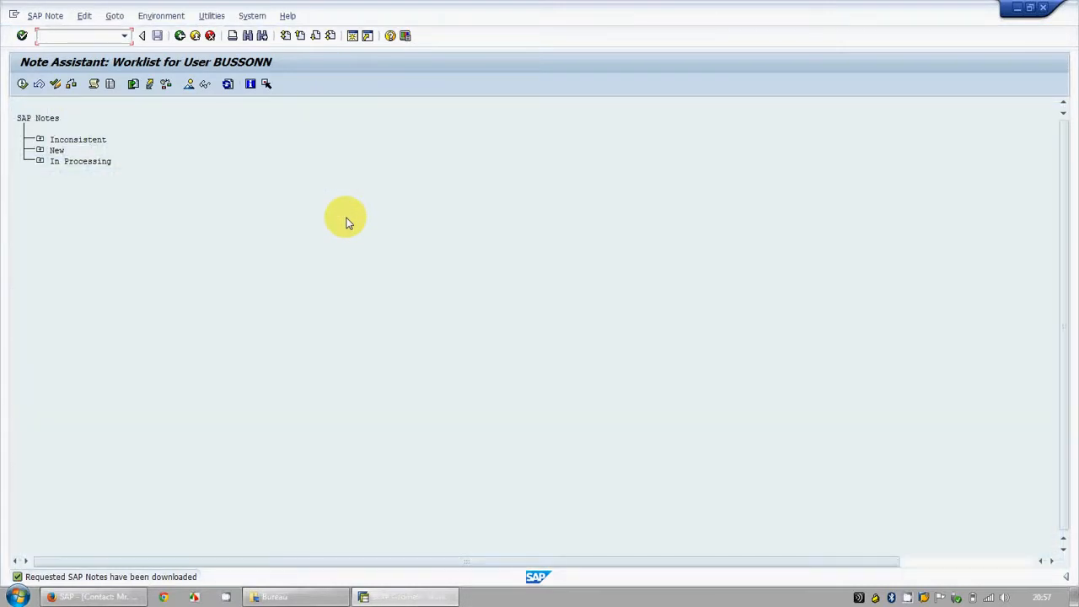
Step: Open note 1138635 among the notes in processing and implement it, activating the MODIFY method of CL_BUIL_CP_ADDRESS
left_click(40, 162)
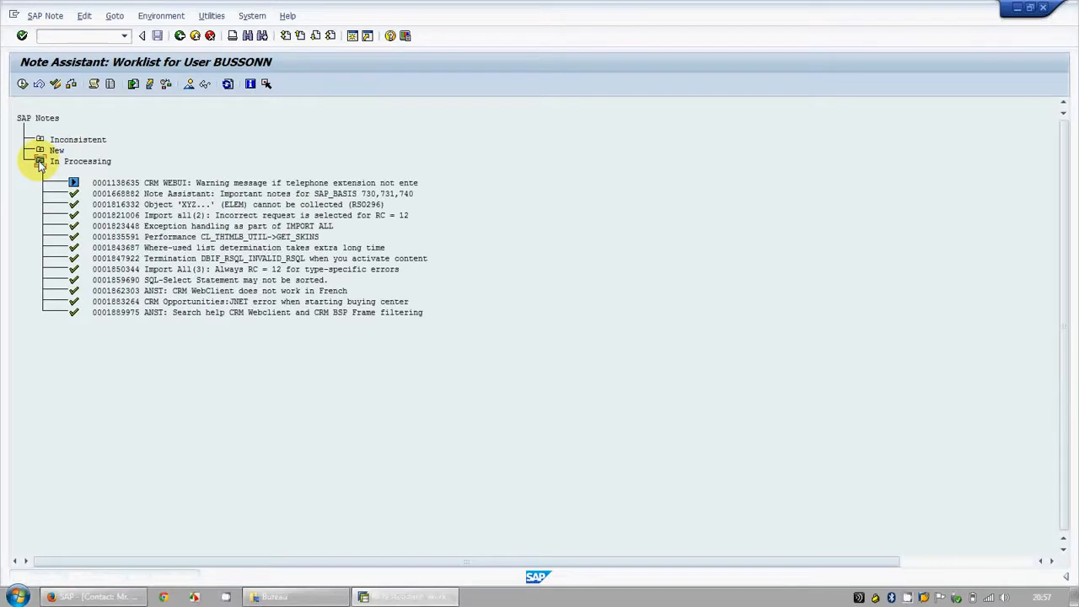
double_click(147, 183)
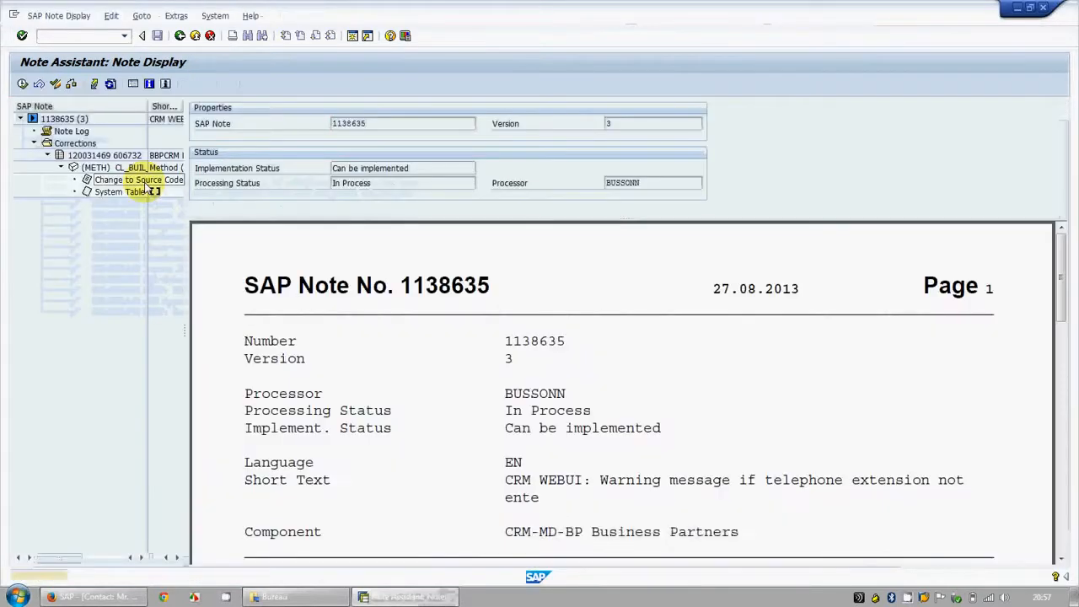
left_click(22, 84)
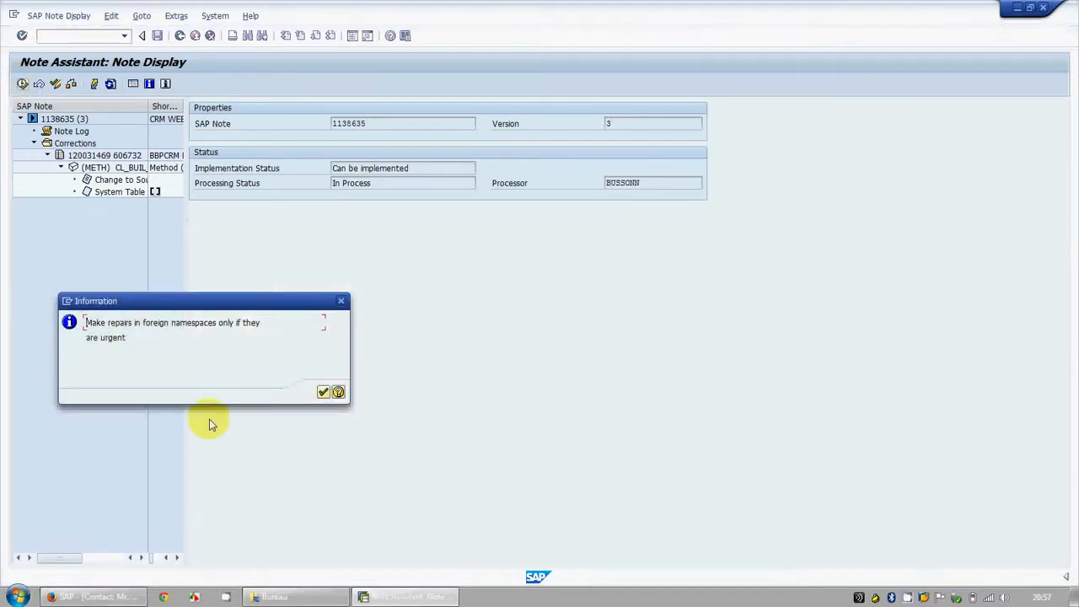
left_click(323, 392)
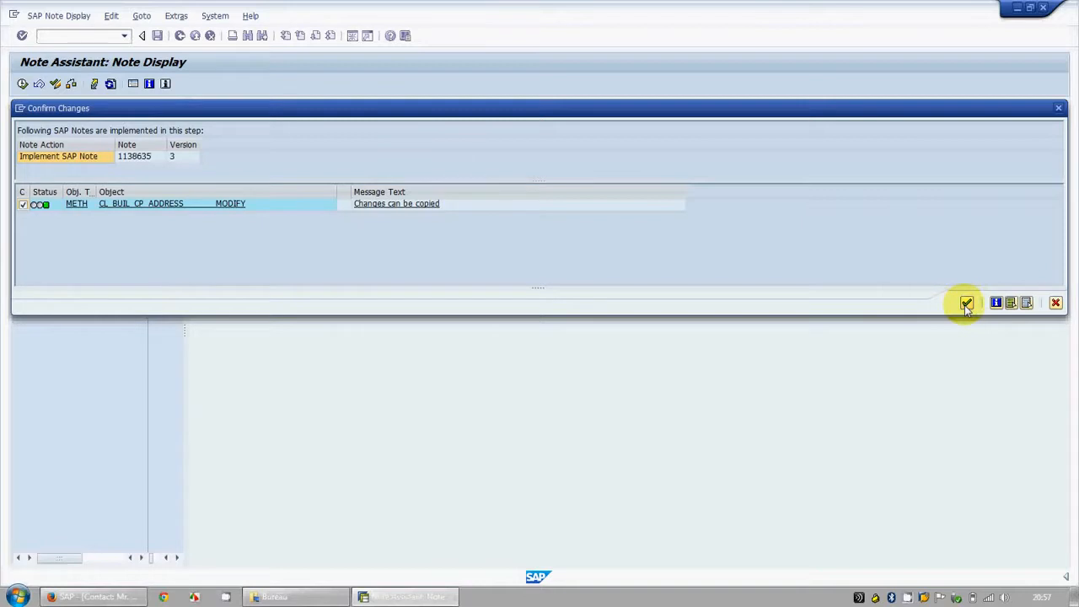
left_click(966, 303)
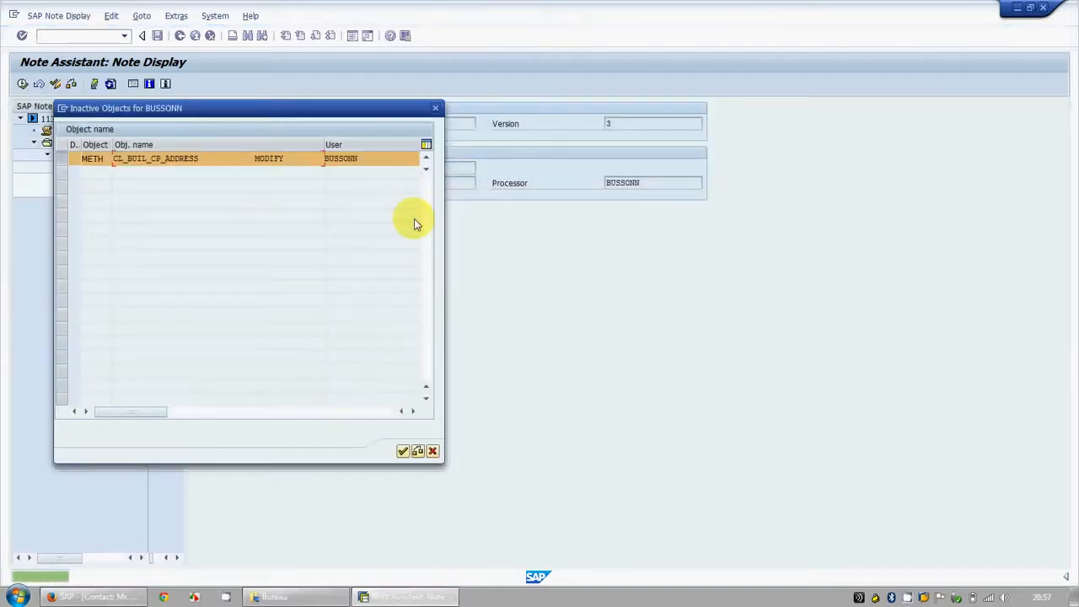
left_click(403, 451)
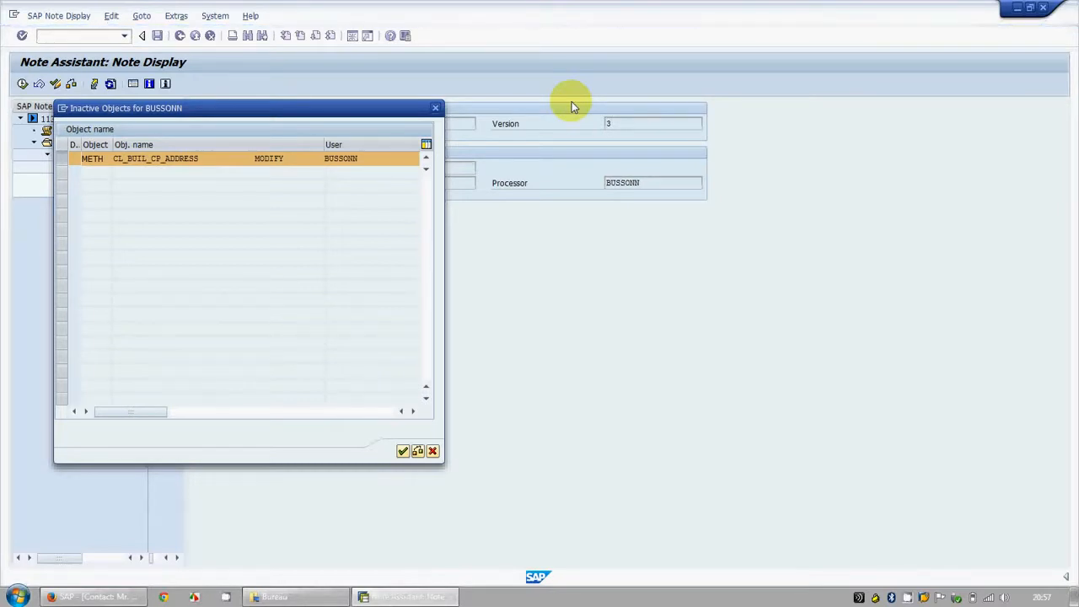
left_click_drag(373, 110, 603, 211)
left_click_drag(624, 117, 598, 127)
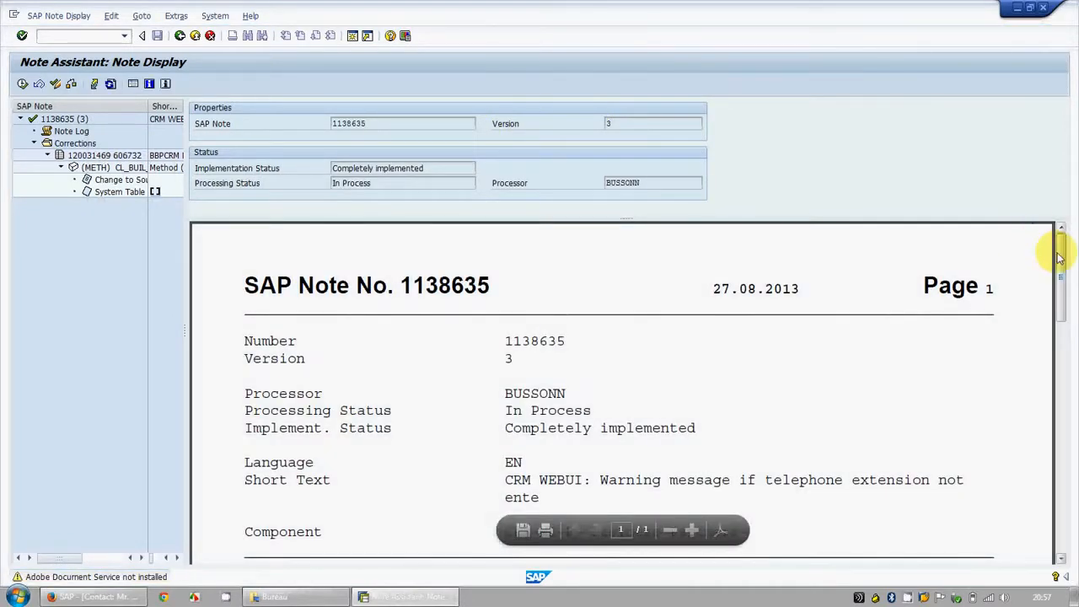
Step: Review the symptom and solution text of note 1138635 and return to the note search results
left_click_drag(1054, 250, 1064, 350)
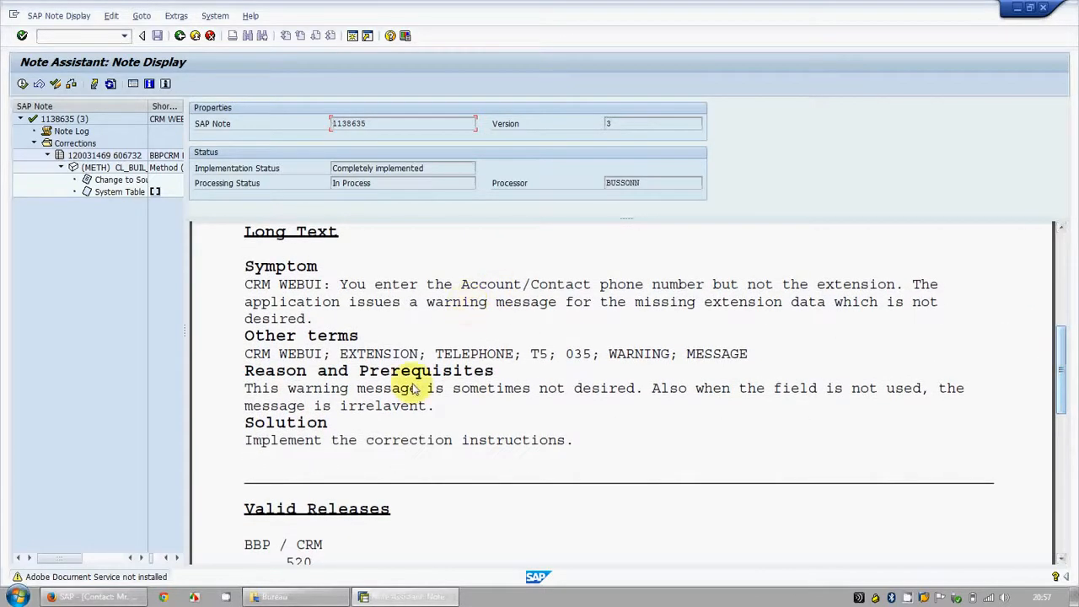
left_click_drag(1064, 352, 1072, 259)
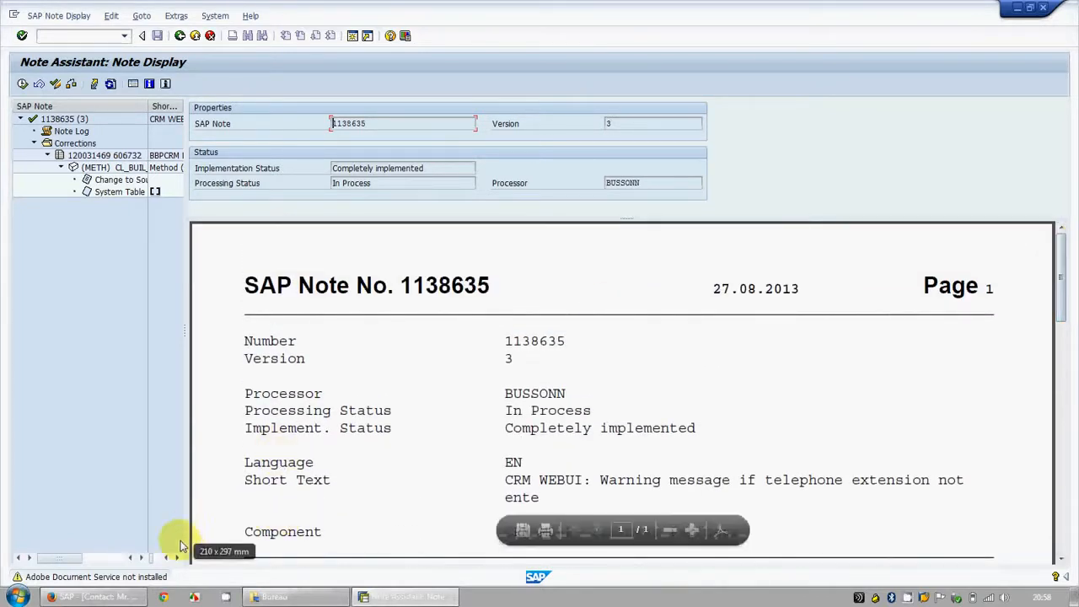
left_click(195, 36)
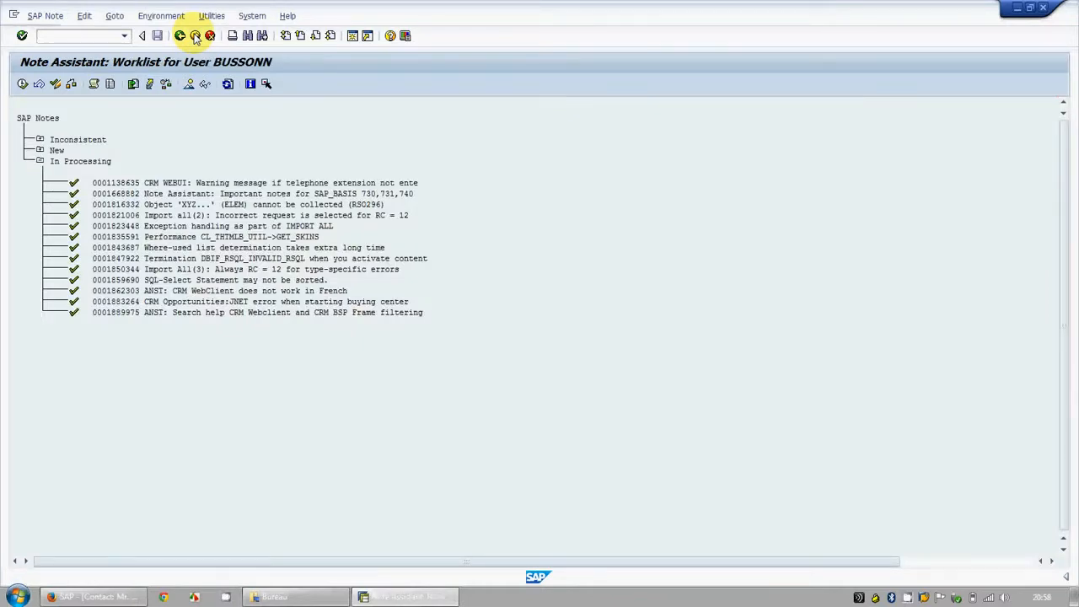
left_click(195, 36)
Step: Close the old web client browser session and launch a new CRM web client from the SAP Easy Access favorites
left_click(94, 596)
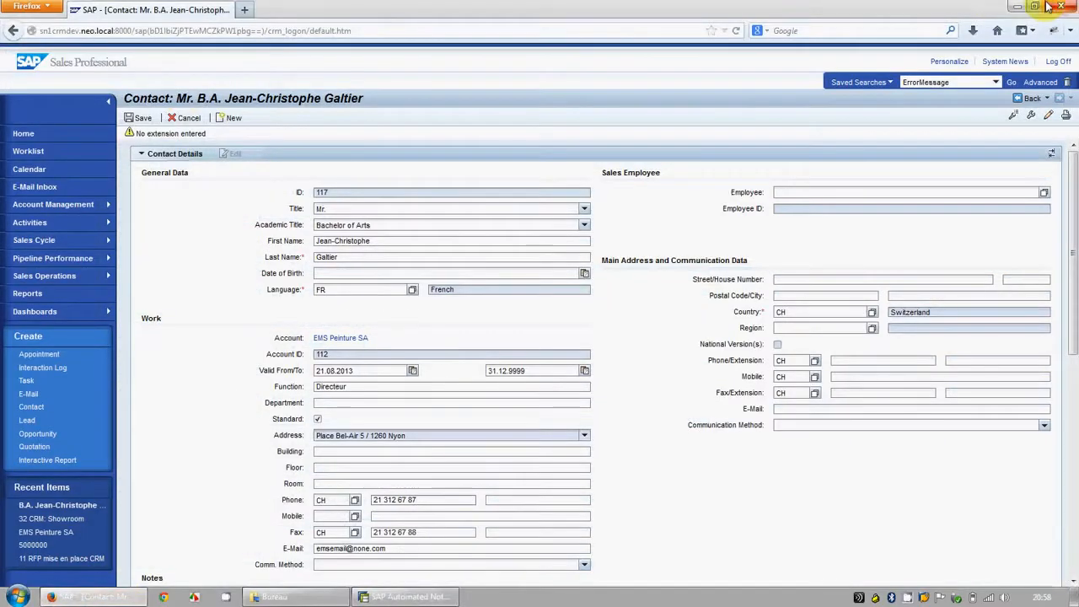
left_click(1049, 7)
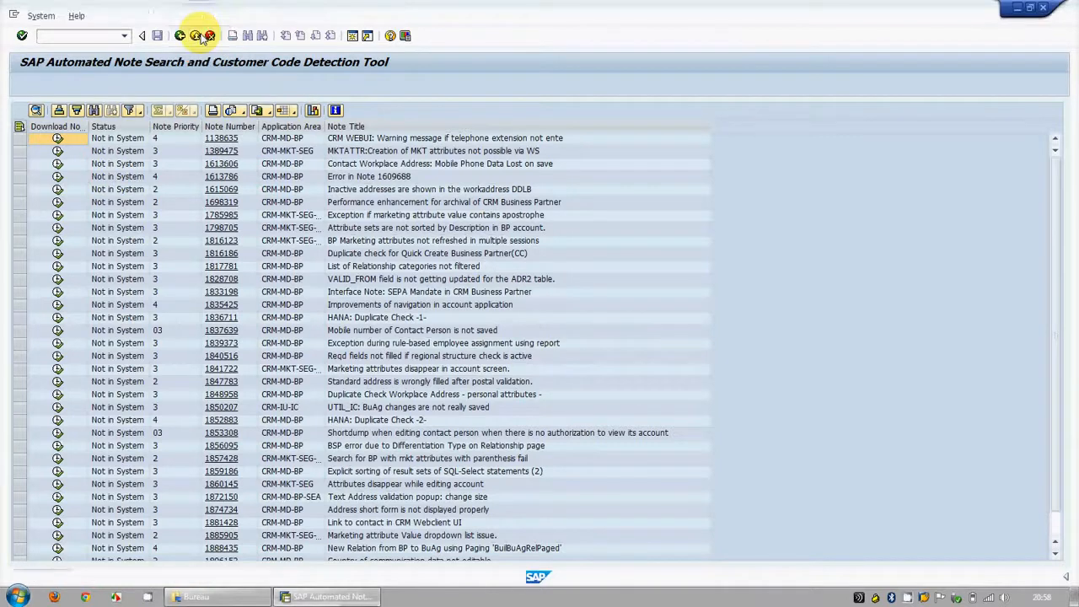
left_click(201, 36)
left_click(101, 122)
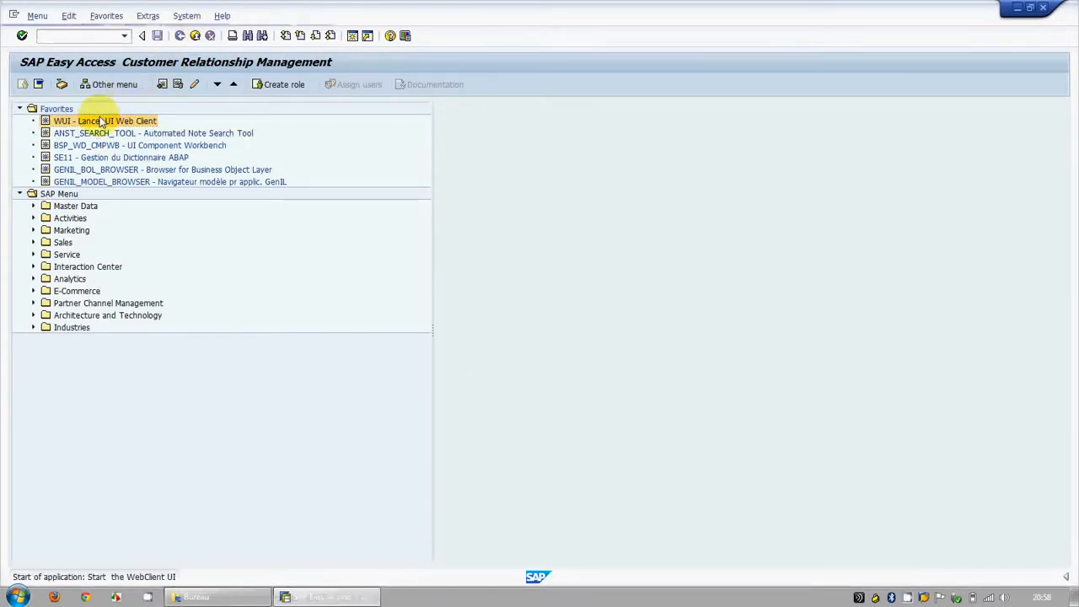
double_click(100, 121)
left_click(908, 106)
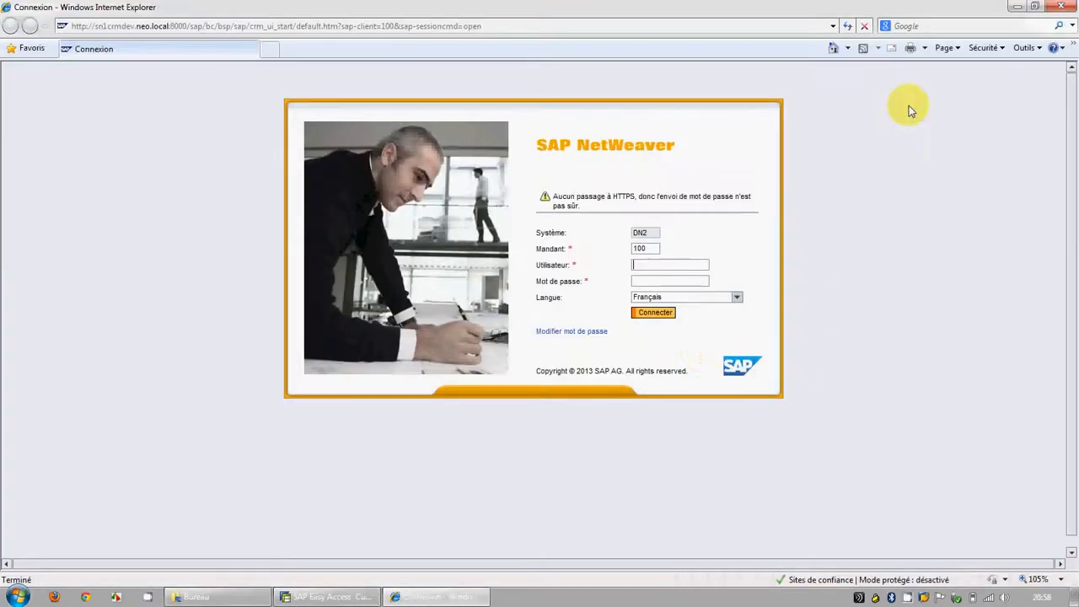
Step: Log on to the web client with the user name and account password, cancelling all existing logons
type("*********")
key("Tab")
left_click(655, 315)
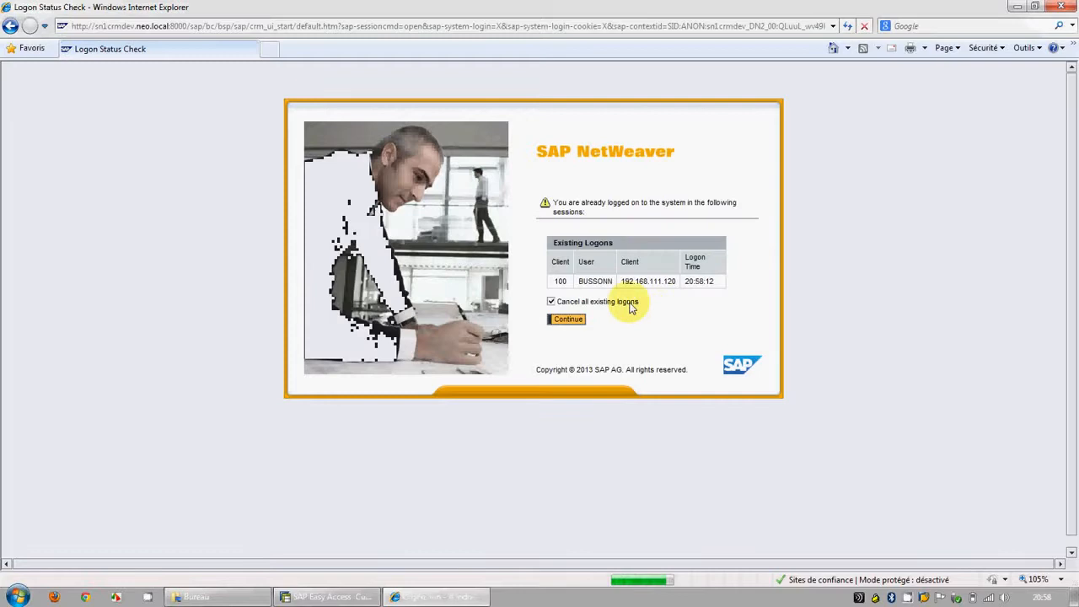
left_click(577, 321)
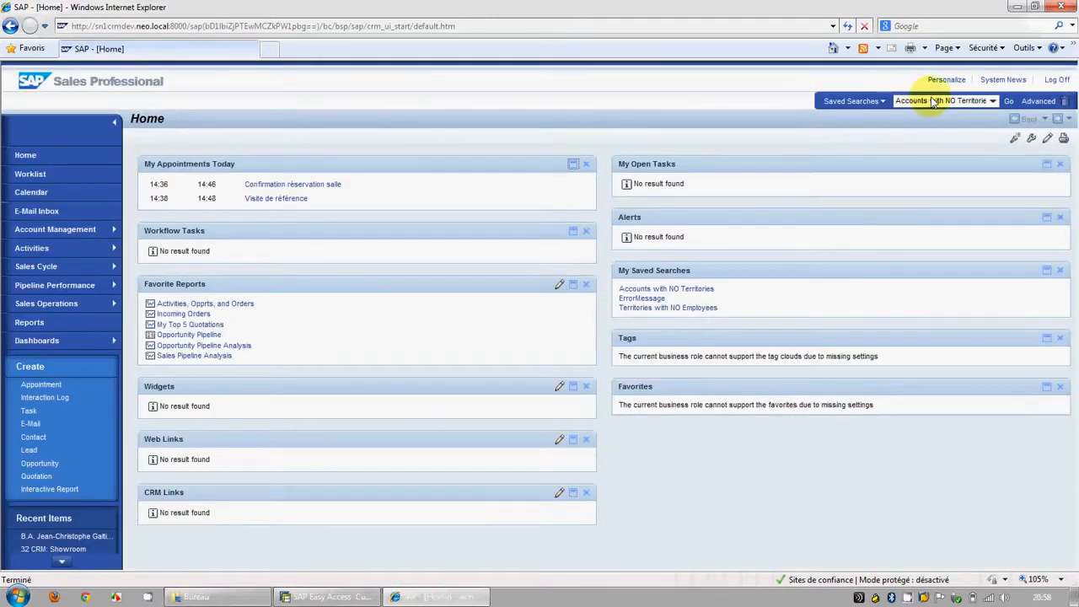
Step: Run the ErrorMessage saved search in the new web client session to retrieve the affected contact
left_click(995, 102)
left_click(969, 123)
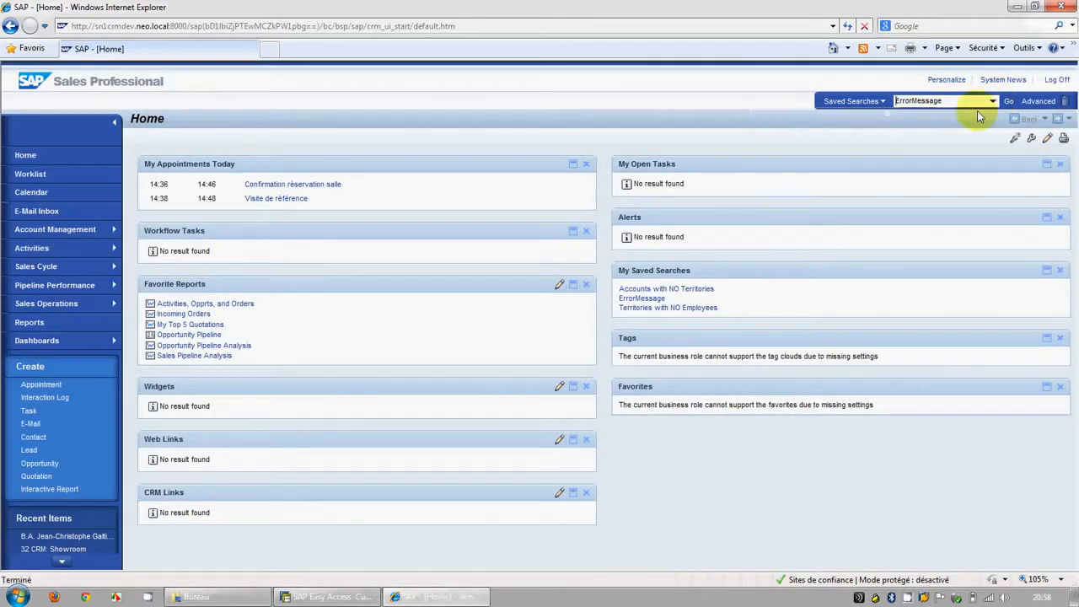
left_click(1008, 102)
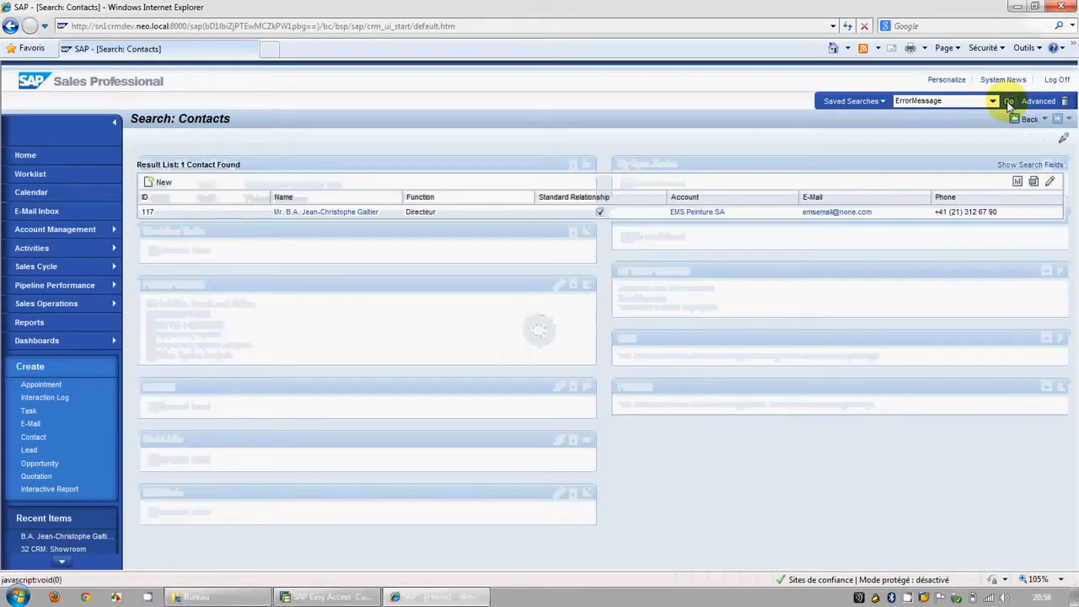
Step: Retest the retrieved contact by changing the last two digits of its work phone number, and discard the edit without saving
left_click(310, 216)
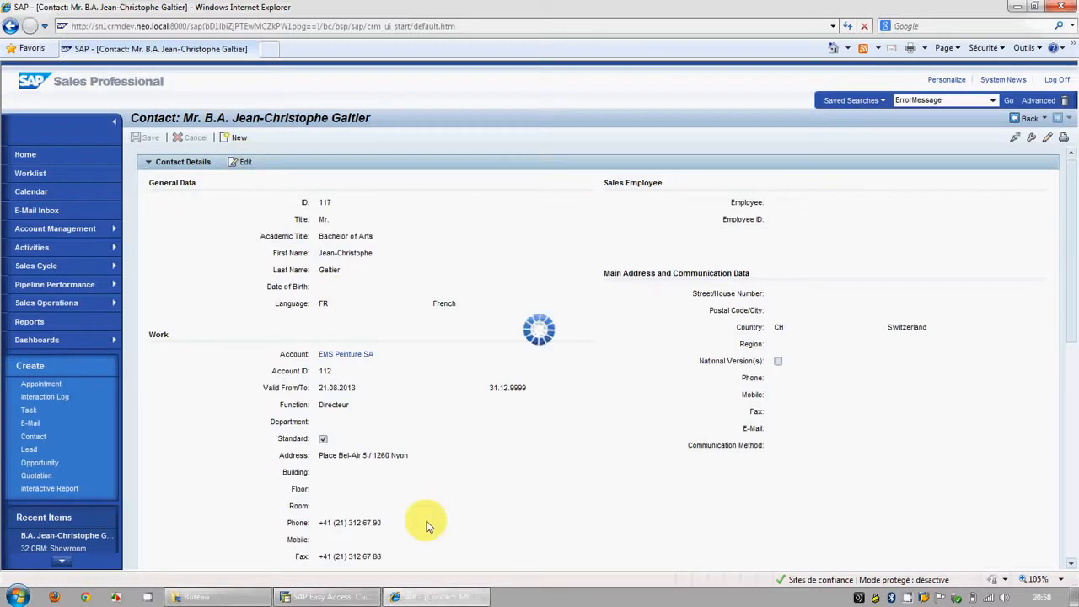
left_click(426, 522)
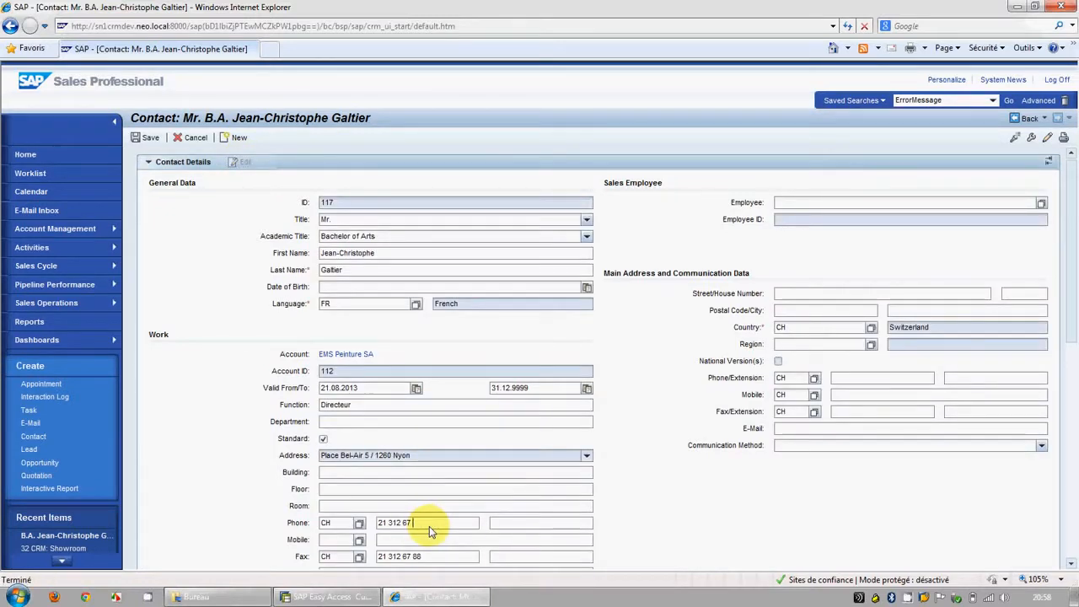
key("BackSpace")
key("BackSpace")
type("65")
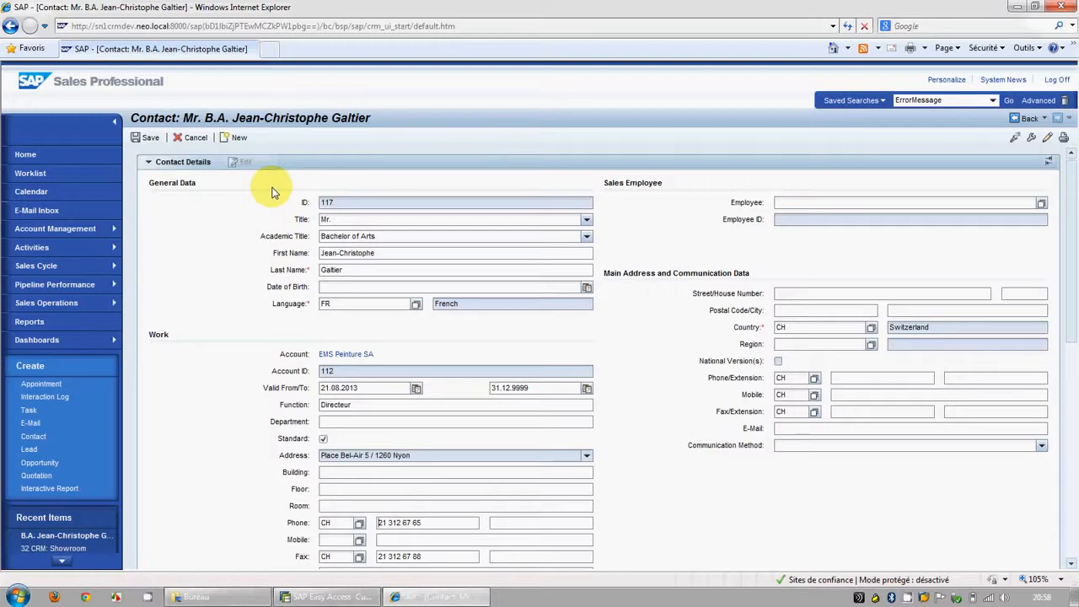
left_click(192, 138)
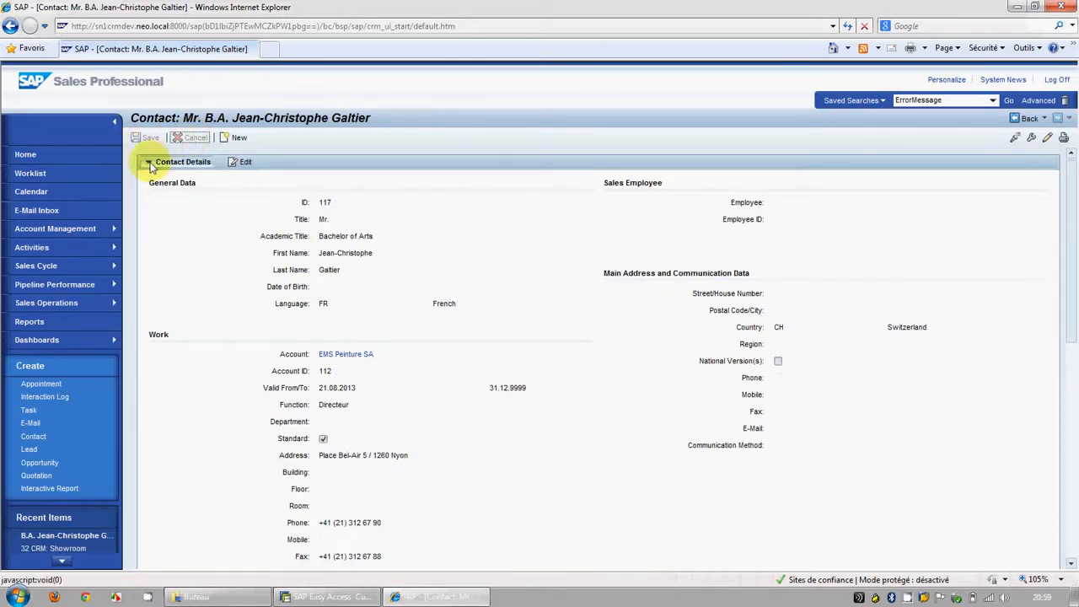
mouse_move(1070, 241)
left_mouse_down()
mouse_move(1064, 301)
mouse_move(1076, 274)
mouse_move(1062, 243)
left_mouse_up()
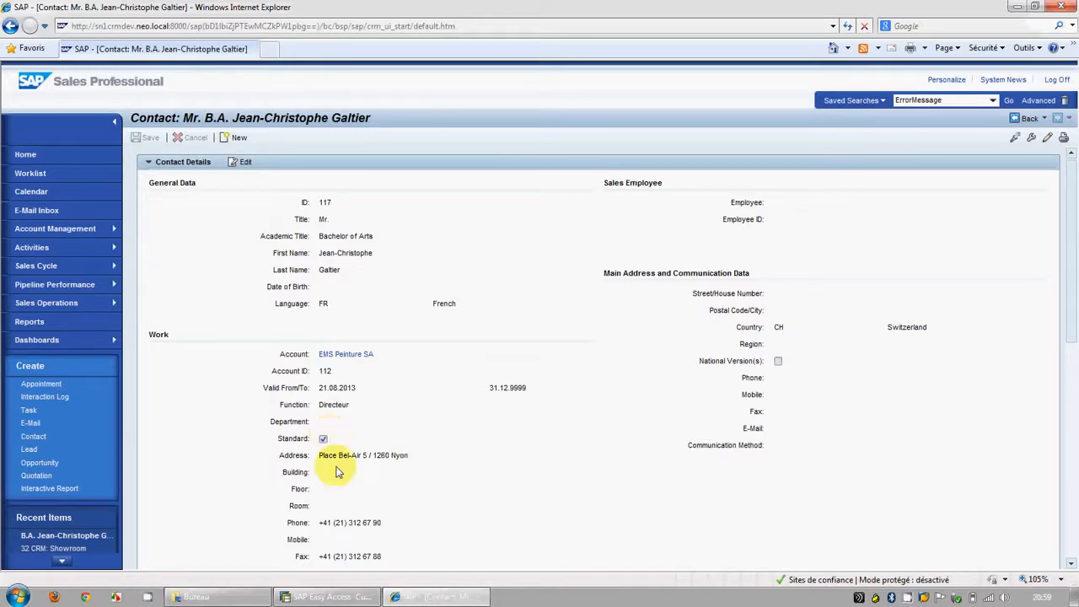
Step: Switch to SAP Easy Access, launch the Automated Note Search Tool from the favorites, and choose CRM UI Frame as the execution type
left_click(329, 598)
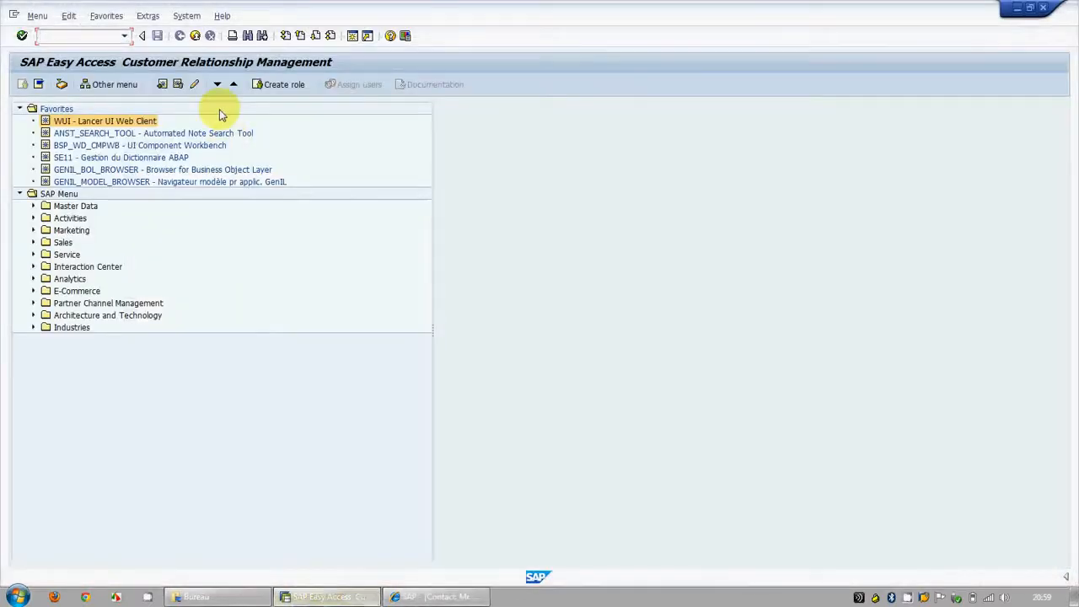
double_click(118, 133)
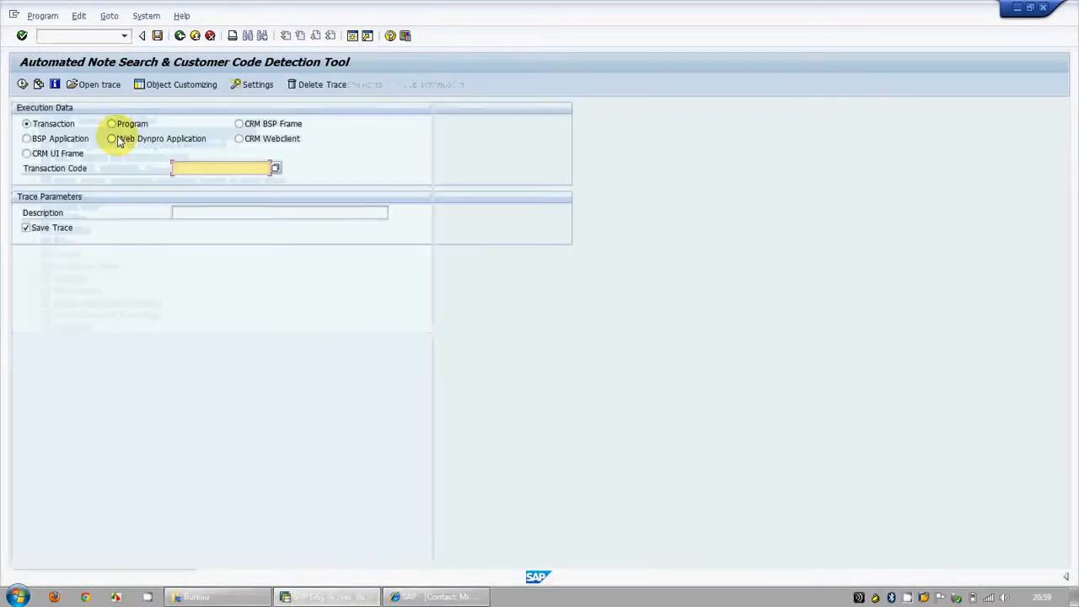
left_click(246, 143)
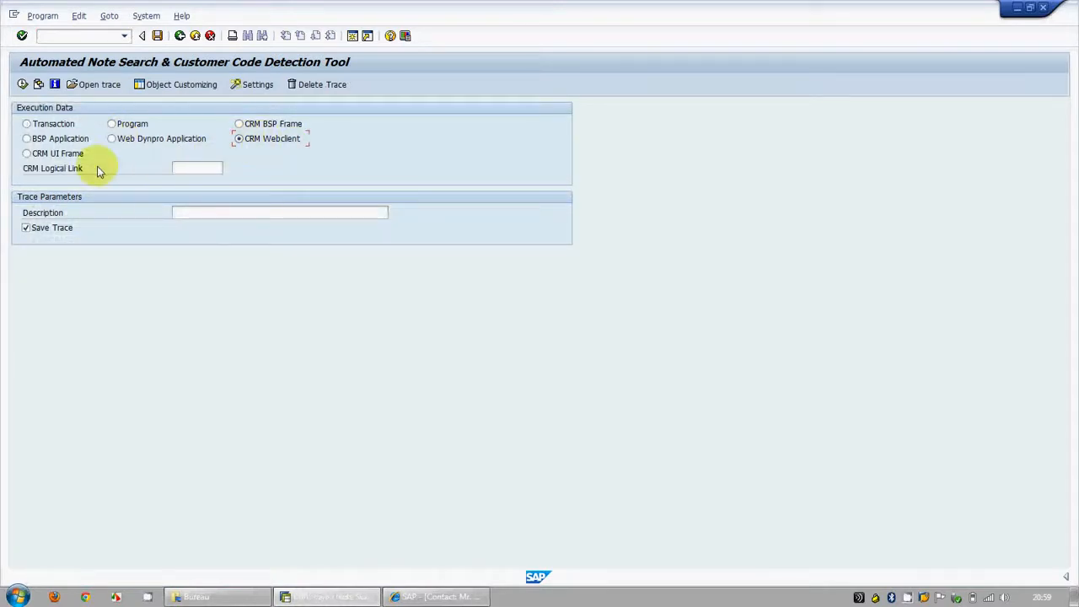
left_click(49, 155)
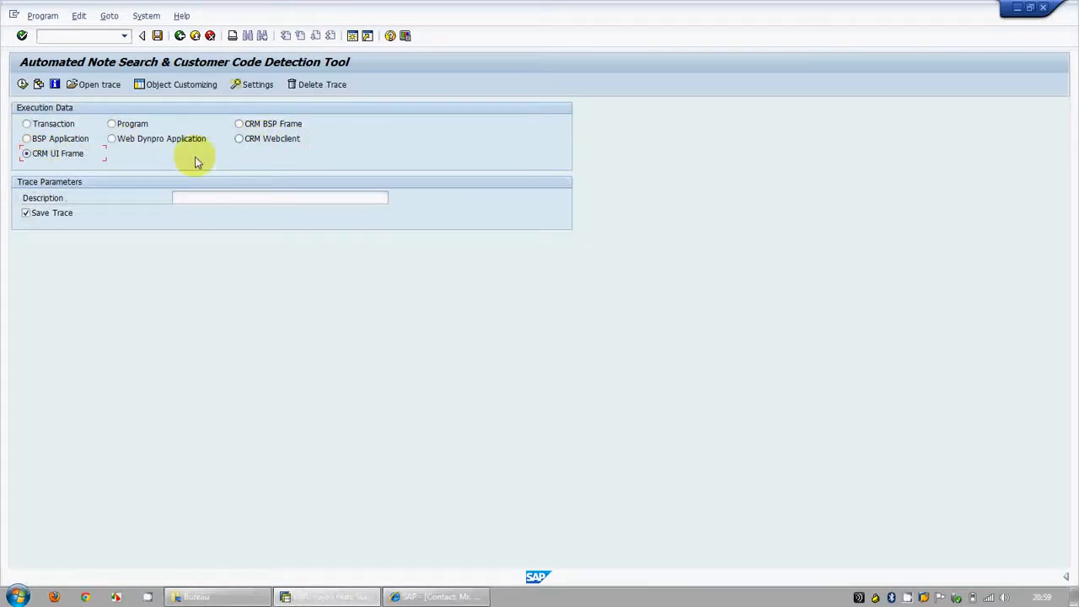